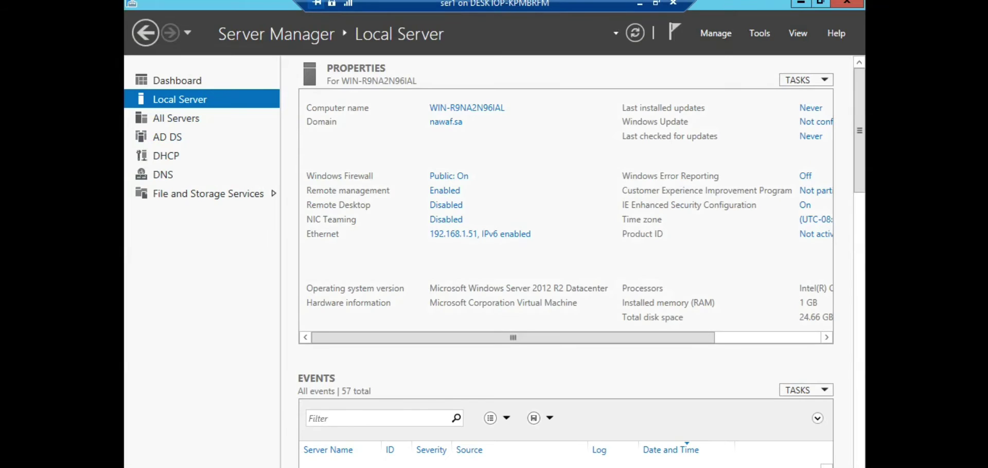
Switch from the ser1 server to the wwid virtual machine to view its system and domain information.
{"action": "left_click", "coordinate": [639, 4]}
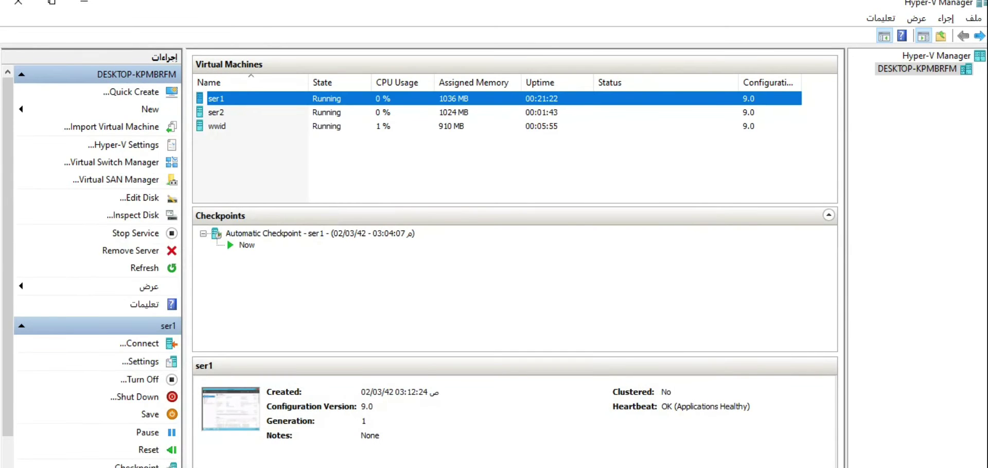
{"action": "mouse_move", "coordinate": [332, 466]}
{"action": "left_click", "coordinate": [335, 447]}
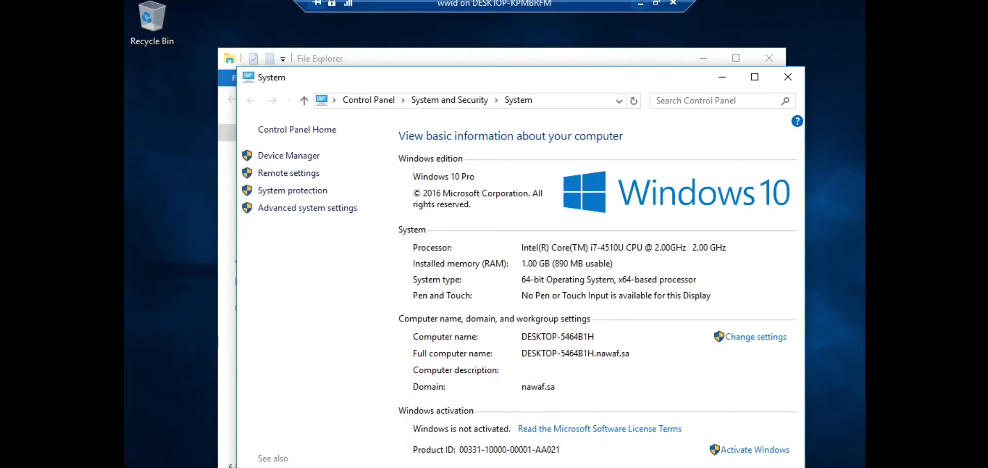
Switch to the ser2 virtual machine and start adding roles and features from its Server Manager dashboard.
{"action": "left_click", "coordinate": [640, 4]}
{"action": "mouse_move", "coordinate": [331, 467]}
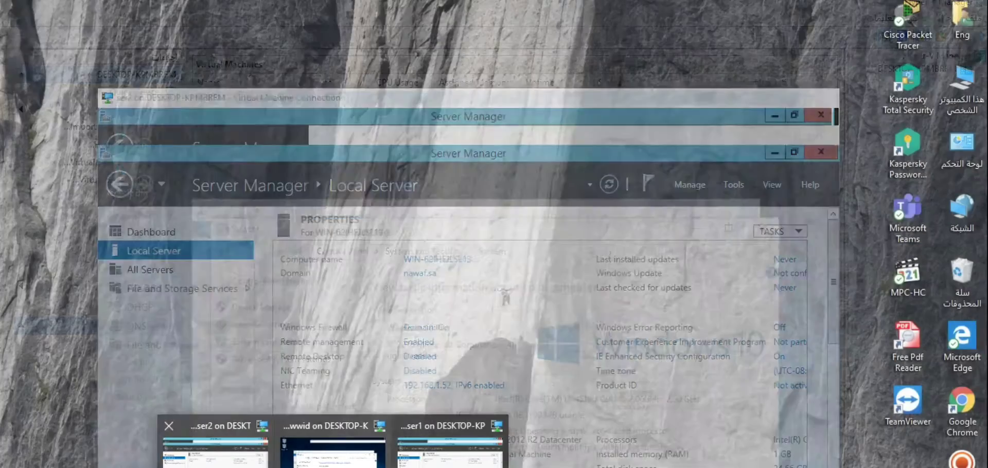
{"action": "left_click", "coordinate": [208, 451]}
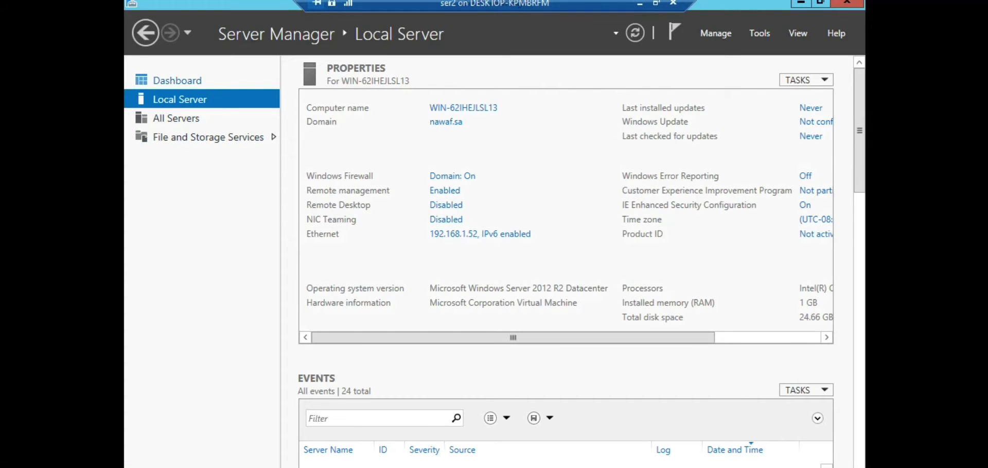
{"action": "left_click", "coordinate": [177, 81]}
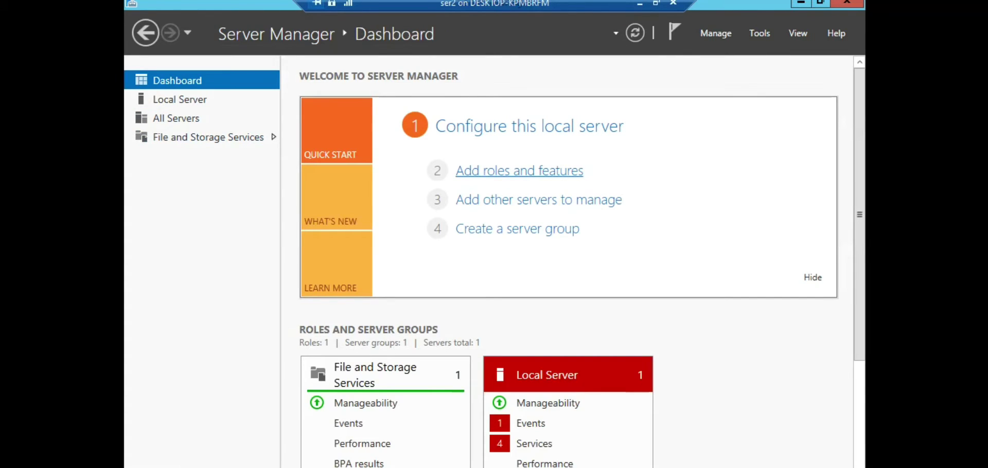
{"action": "left_click", "coordinate": [519, 171]}
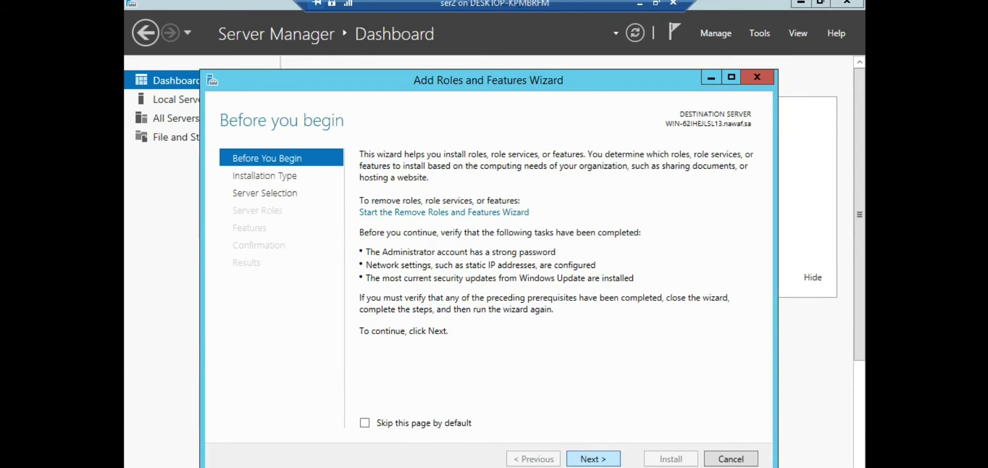
Choose a Remote Desktop Services installation with the Quick Start deployment type and the session-based desktop deployment scenario.
{"action": "left_click", "coordinate": [593, 459]}
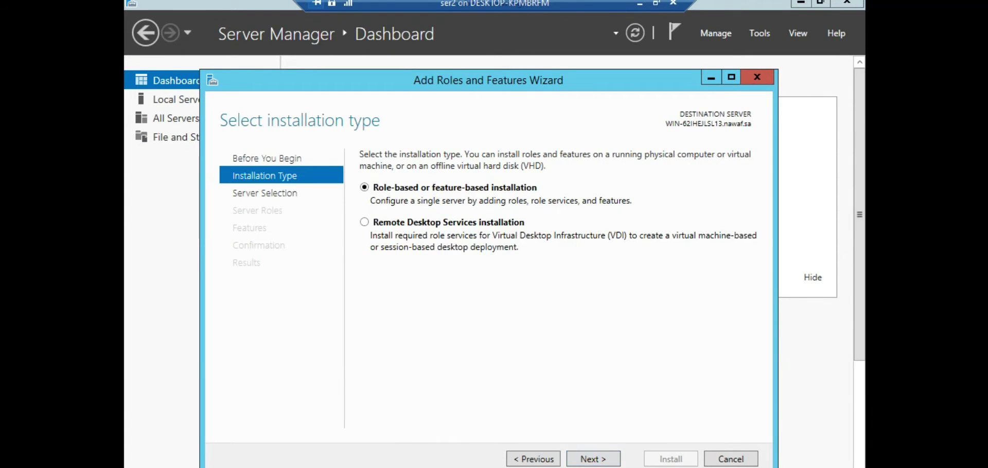
{"action": "left_click", "coordinate": [365, 222]}
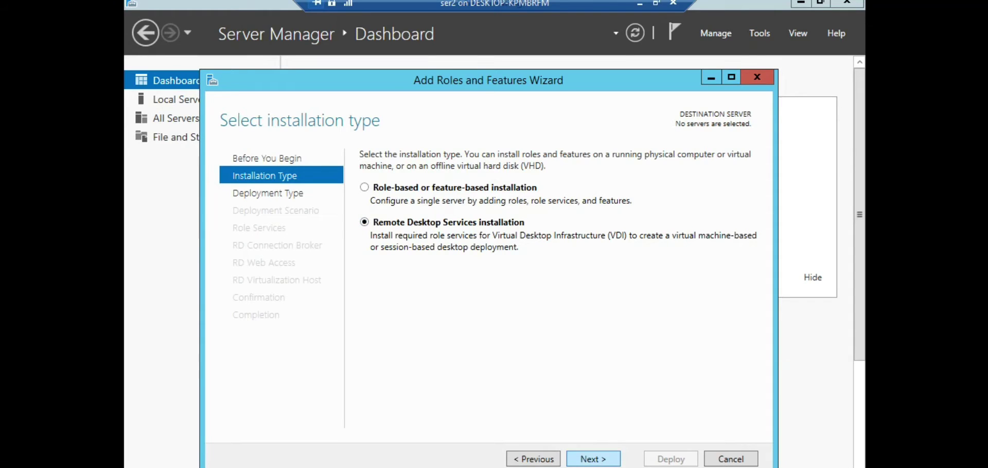
{"action": "left_click", "coordinate": [592, 459]}
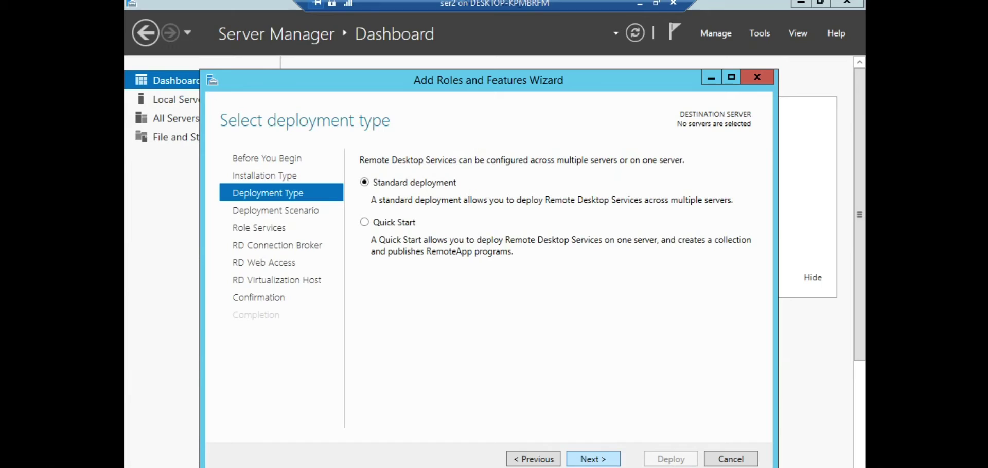
{"action": "left_click", "coordinate": [364, 223]}
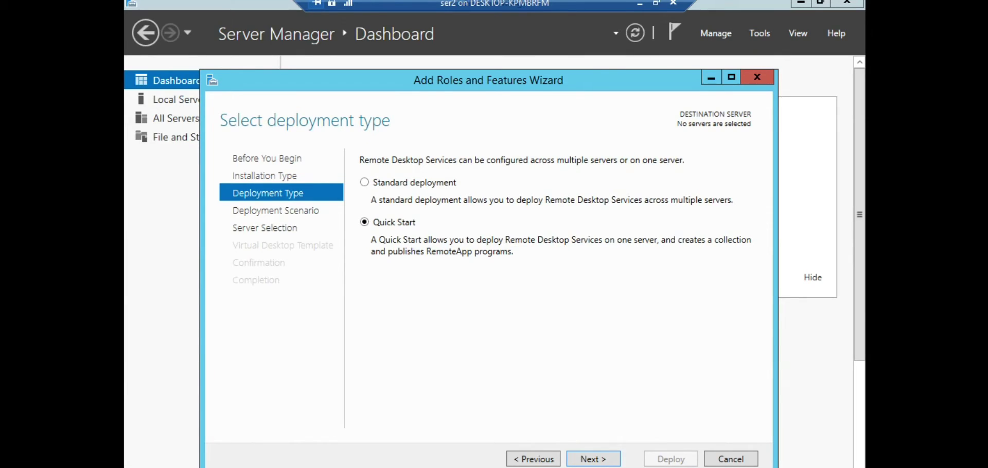
{"action": "left_click", "coordinate": [593, 460]}
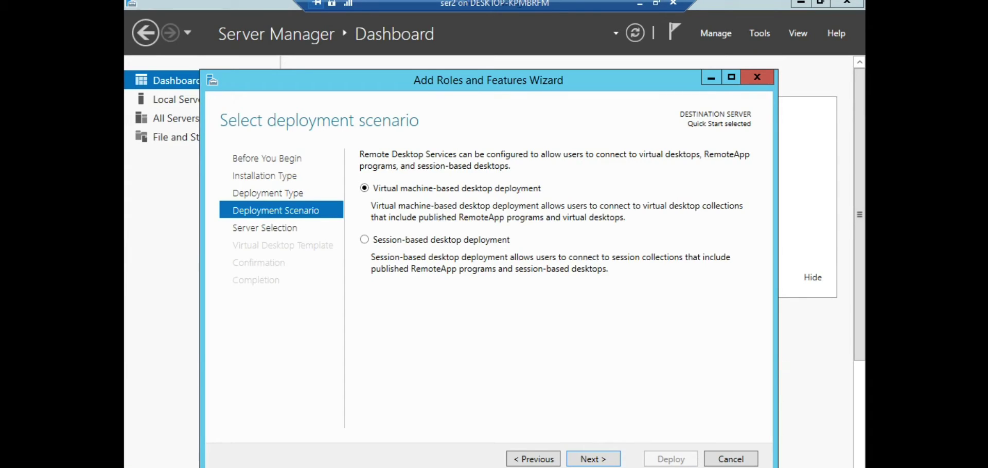
{"action": "left_click", "coordinate": [365, 240]}
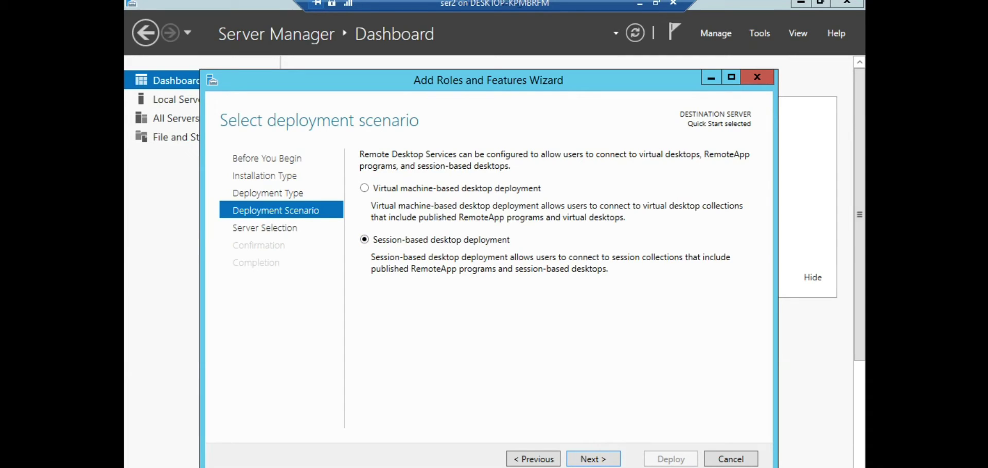
{"action": "left_click", "coordinate": [594, 461]}
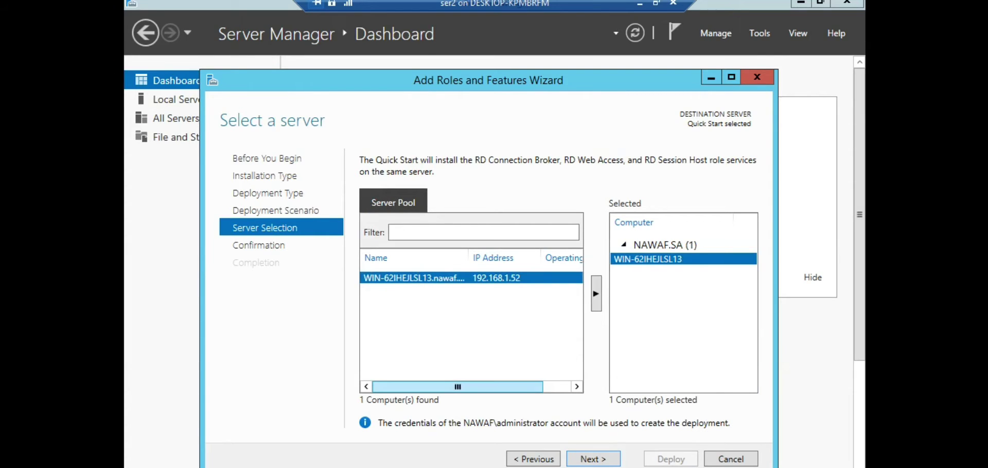
Accept server WIN-62IHEJLSL13, allow the destination server to restart automatically if required, and deploy the role services.
{"action": "left_click_drag", "start_coordinate": [457, 386], "coordinate": [485, 387]}
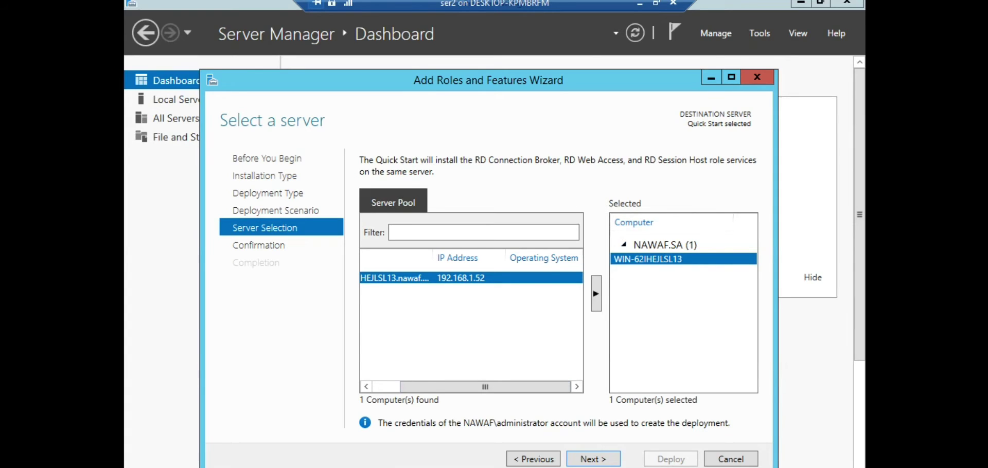
{"action": "left_click", "coordinate": [593, 459]}
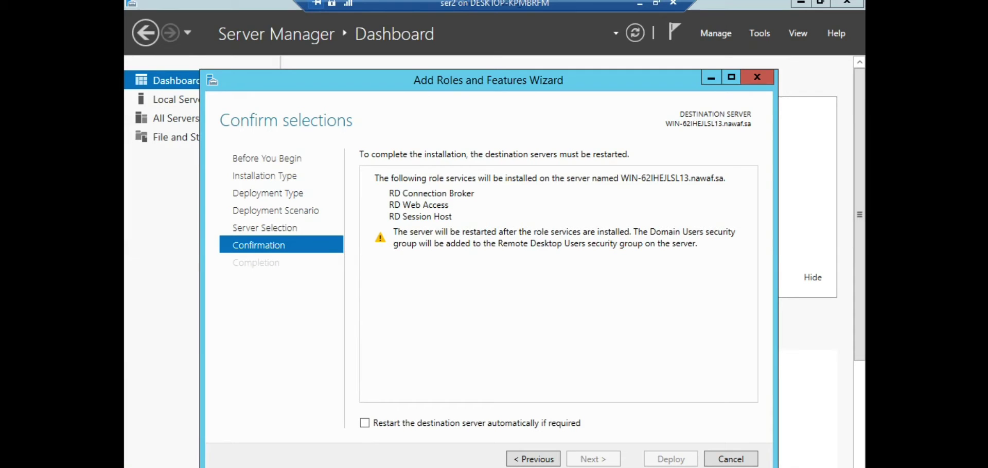
{"action": "left_click", "coordinate": [364, 423]}
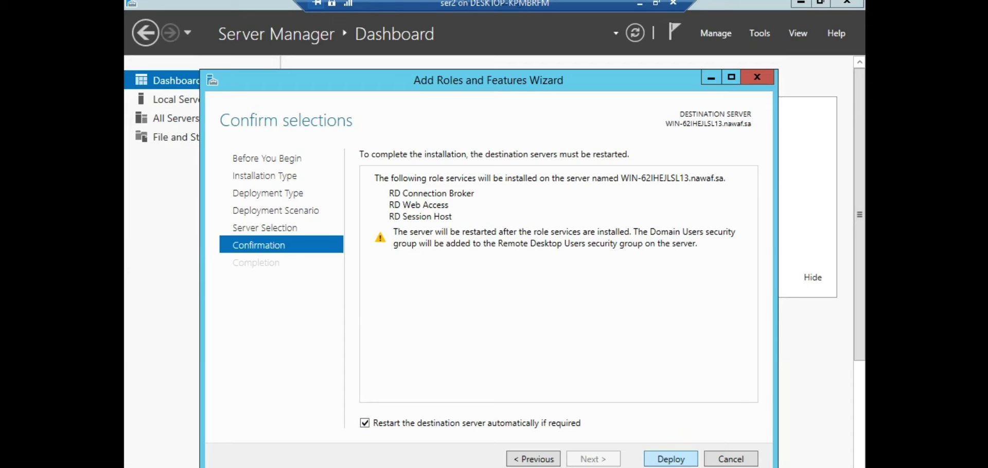
{"action": "left_click", "coordinate": [671, 458]}
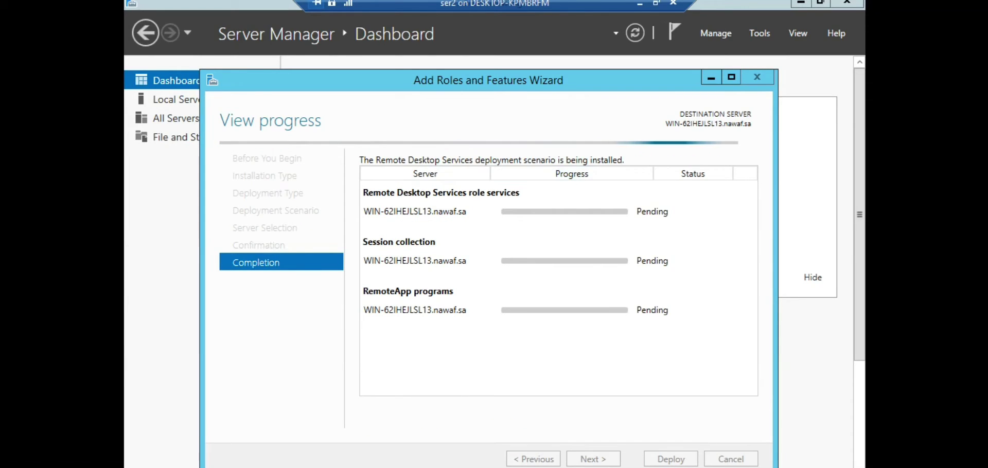
{"action": "left_click_drag", "start_coordinate": [562, 82], "coordinate": [551, 46]}
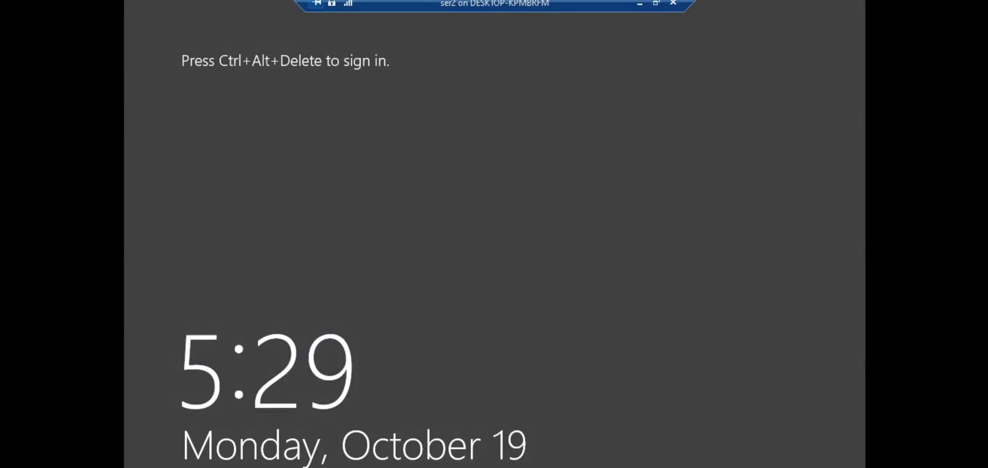
Try to sign in to the restarted ser2 server with the user name admis and the account password.
{"action": "key", "text": "ctrl+alt+Delete"}
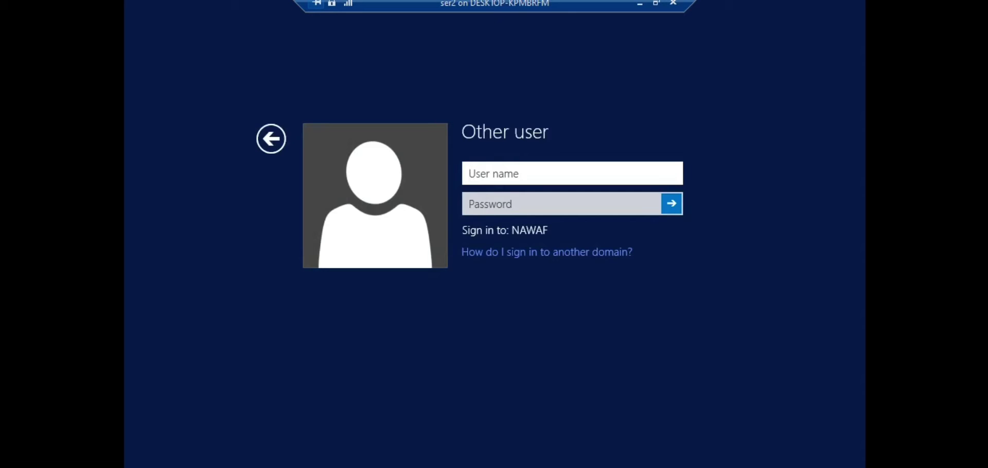
{"action": "type", "text": "admis"}
{"action": "key", "text": "Tab"}
{"action": "type", "text": "••"}
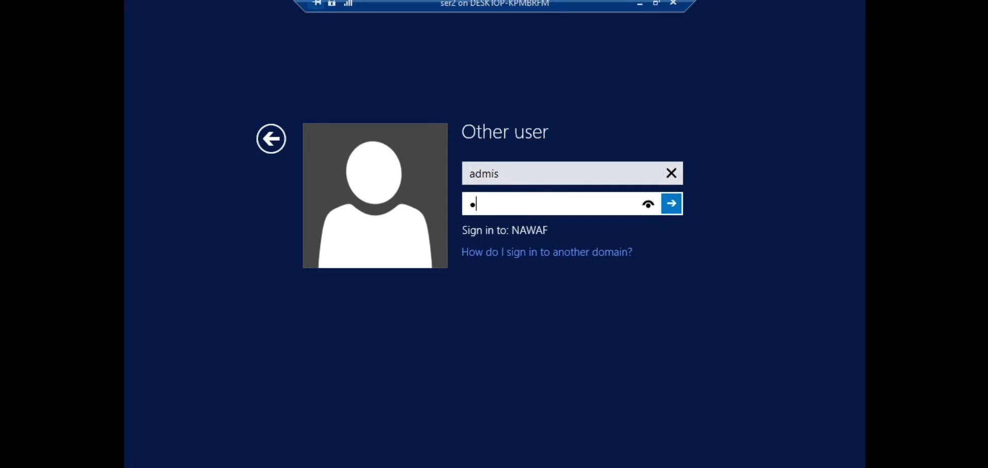
{"action": "type", "text": "••••••••••"}
{"action": "key", "text": "Return"}
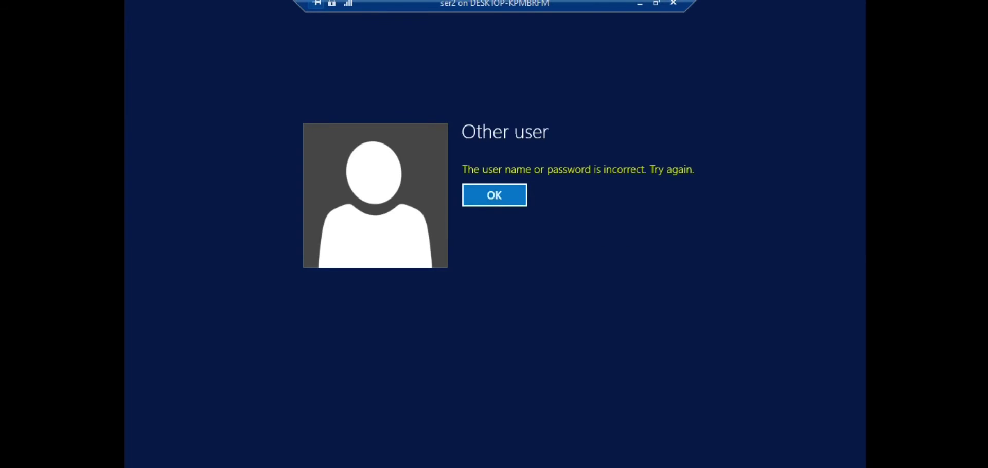
{"action": "key", "text": "Return"}
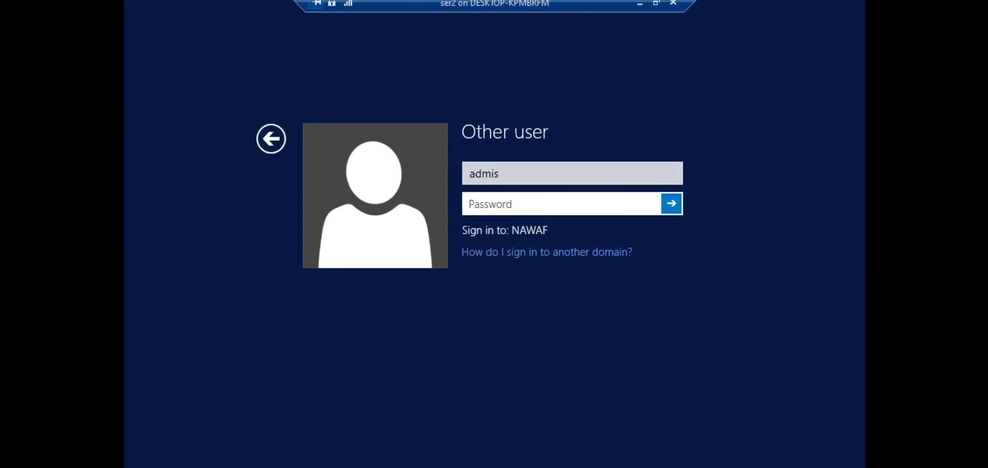
Correct the user name to admin, sign in with the account password, and refresh the desktop.
{"action": "left_click", "coordinate": [496, 174]}
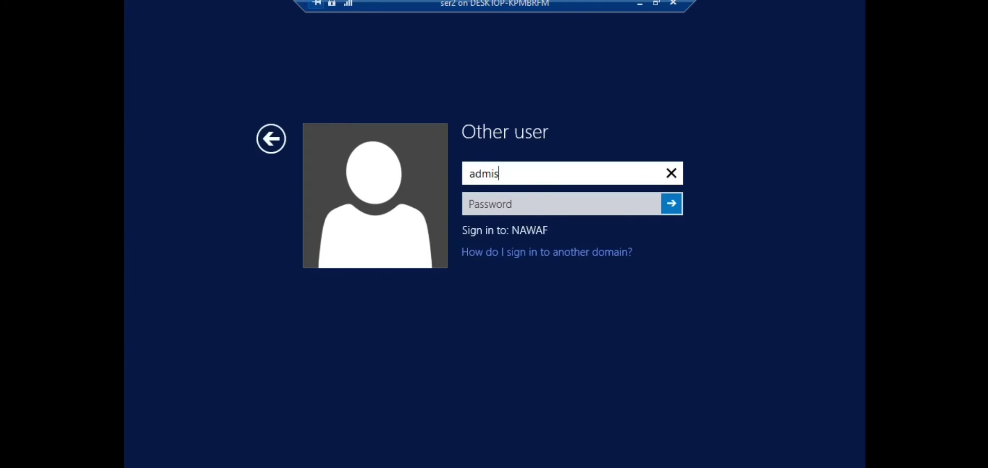
{"action": "type", "text": "n"}
{"action": "key", "text": "Tab"}
{"action": "type", "text": "••"}
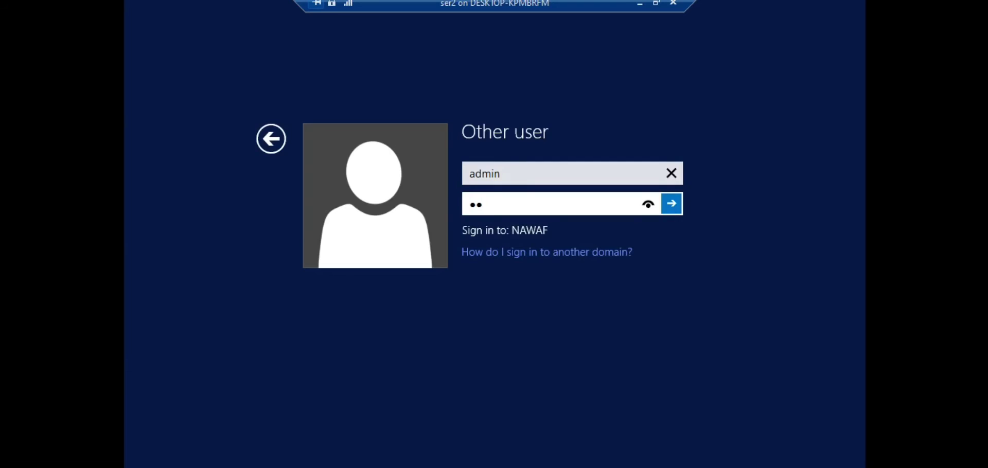
{"action": "type", "text": "••••••••••"}
{"action": "key", "text": "Return"}
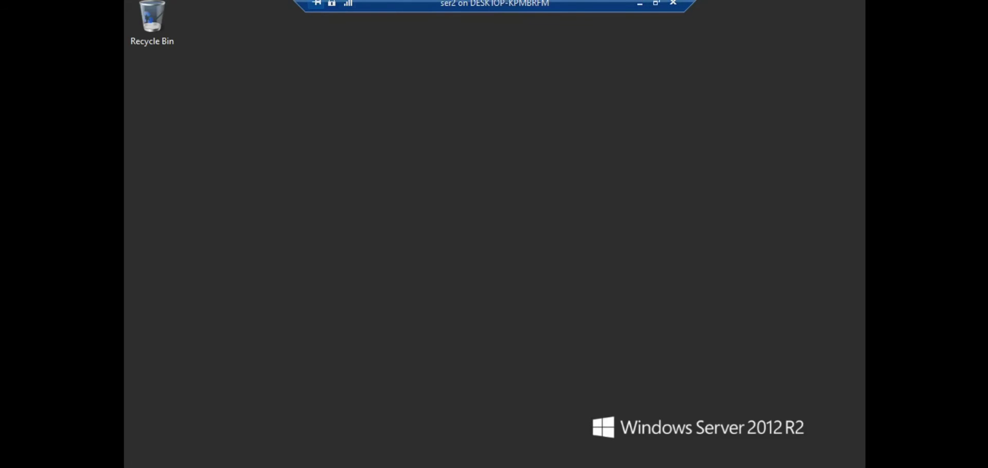
{"action": "right_click", "coordinate": [467, 313]}
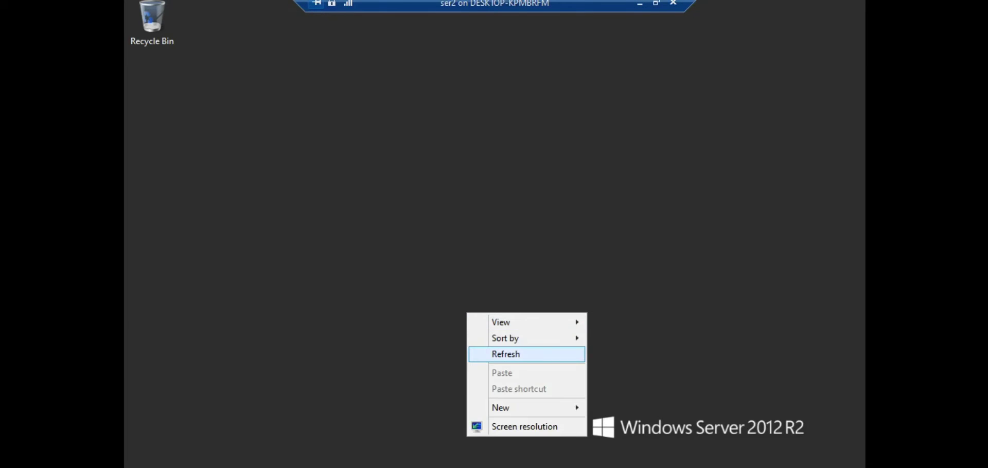
{"action": "left_click", "coordinate": [506, 355]}
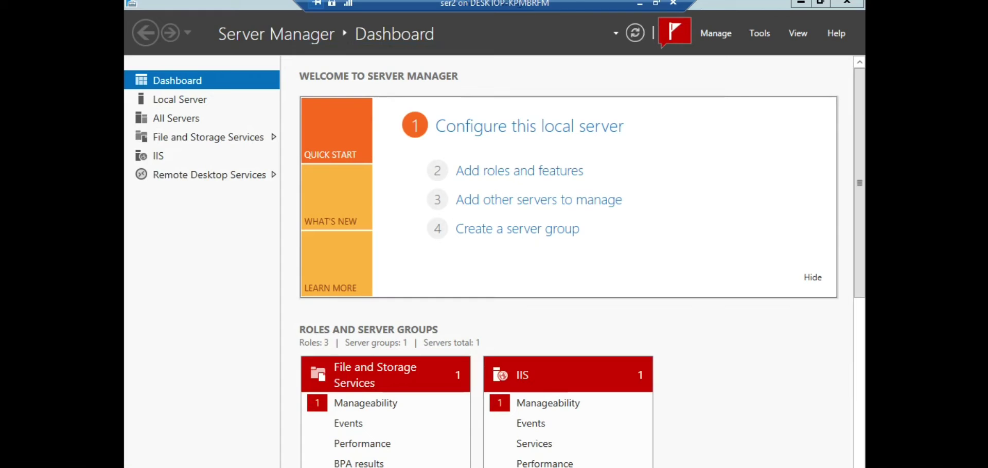
Open the task details from the Automatic Refresh notification and move the deployment progress window fully into view.
{"action": "left_click", "coordinate": [671, 33]}
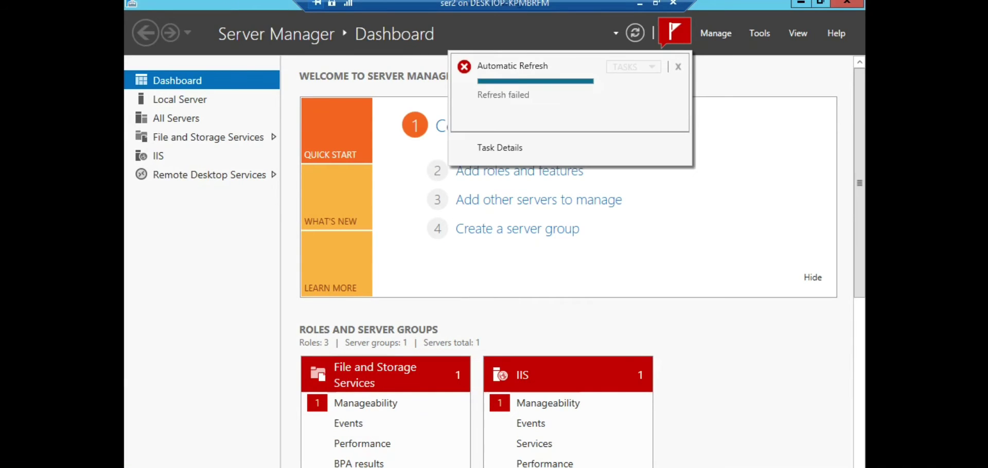
{"action": "left_click", "coordinate": [499, 148]}
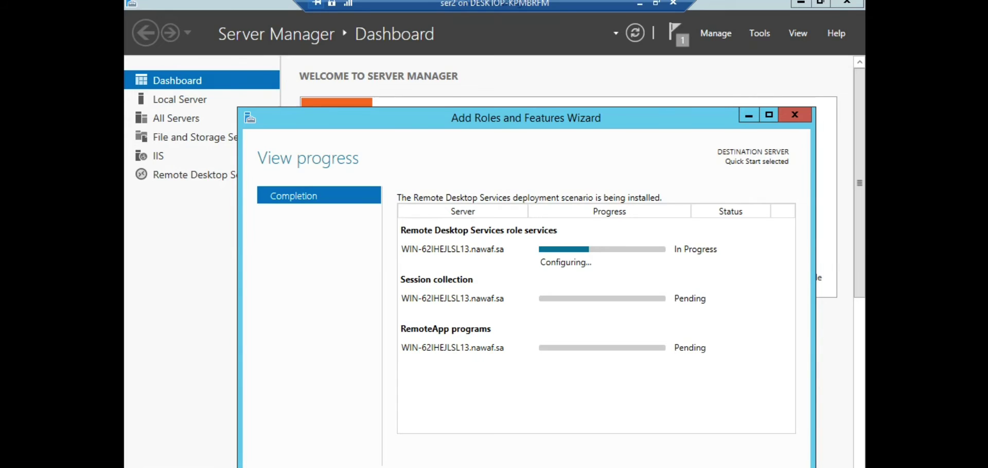
{"action": "double_click", "coordinate": [525, 118]}
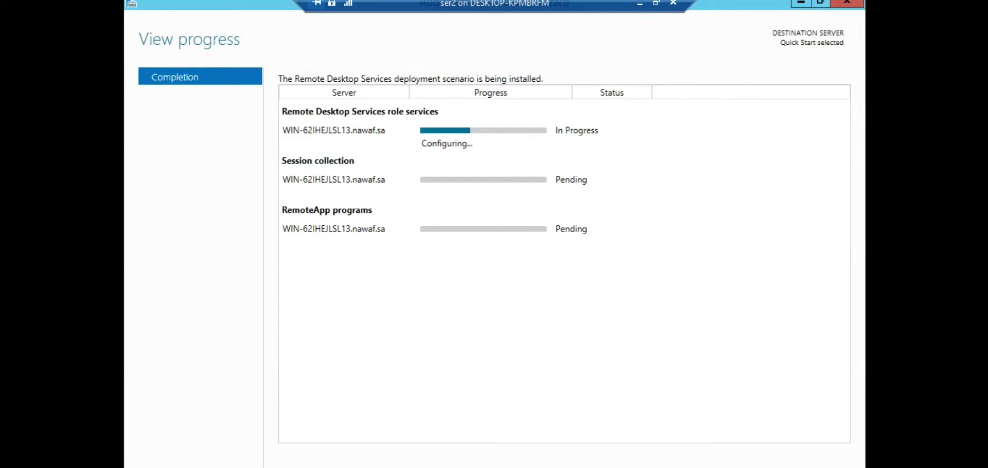
{"action": "left_click", "coordinate": [820, 3]}
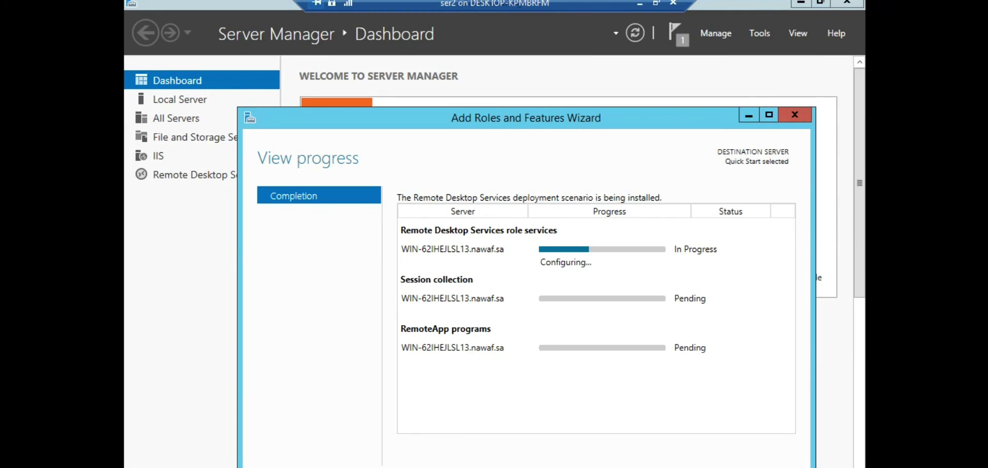
{"action": "left_click_drag", "start_coordinate": [659, 117], "coordinate": [611, 40]}
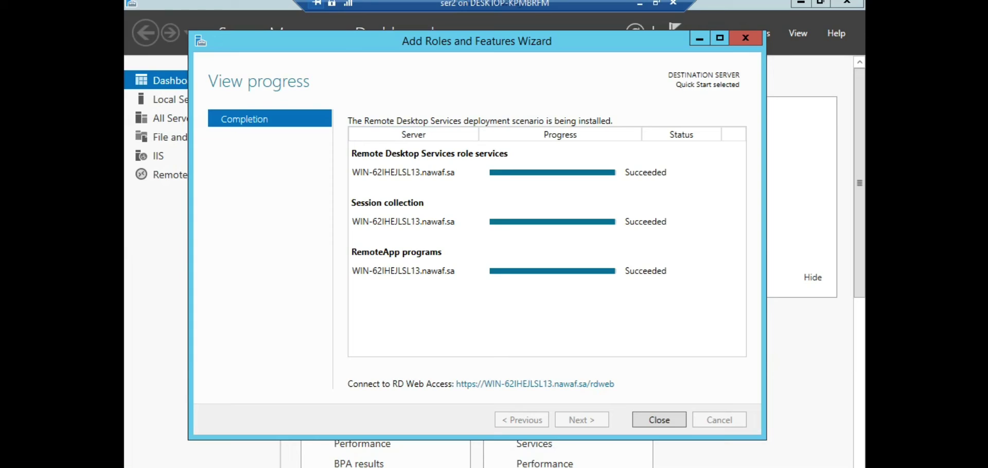
Check the status of the role services, session collection and RemoteApp programs, and open the RD Web Access link.
{"action": "double_click", "coordinate": [645, 172]}
{"action": "double_click", "coordinate": [645, 222]}
{"action": "double_click", "coordinate": [645, 271]}
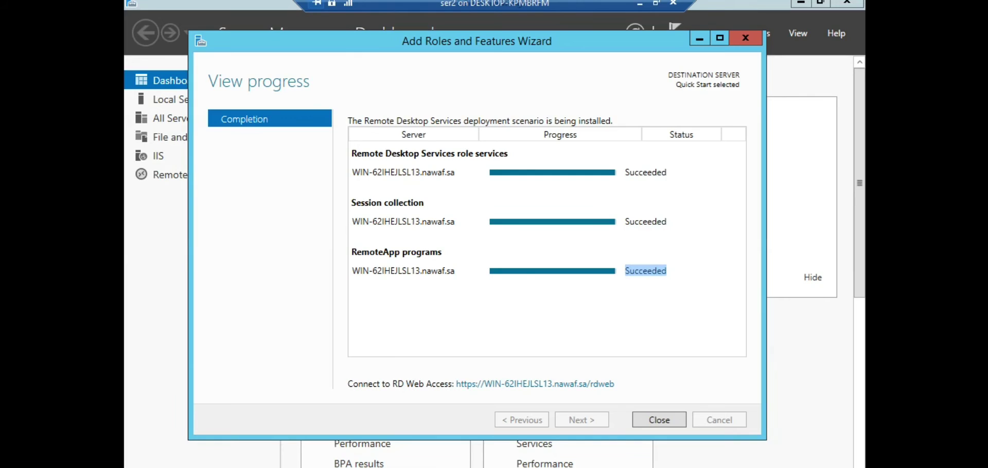
{"action": "left_click", "coordinate": [645, 271]}
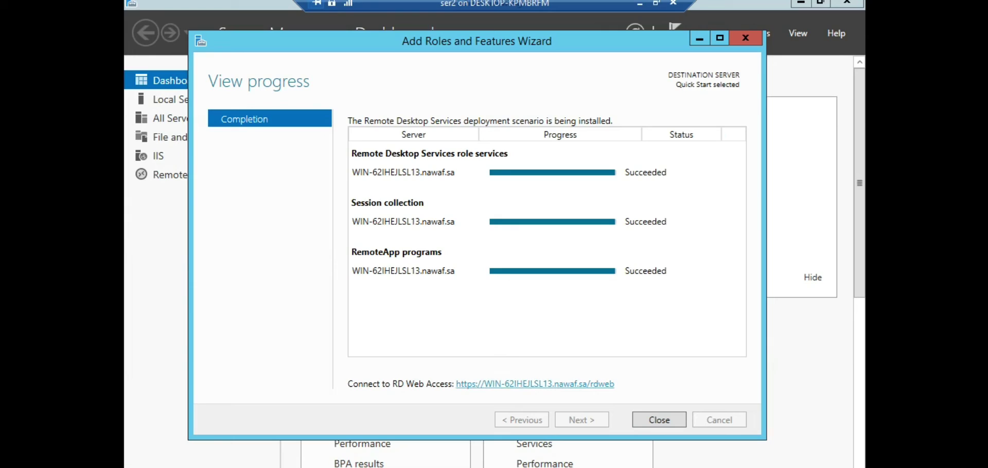
{"action": "left_click", "coordinate": [535, 384]}
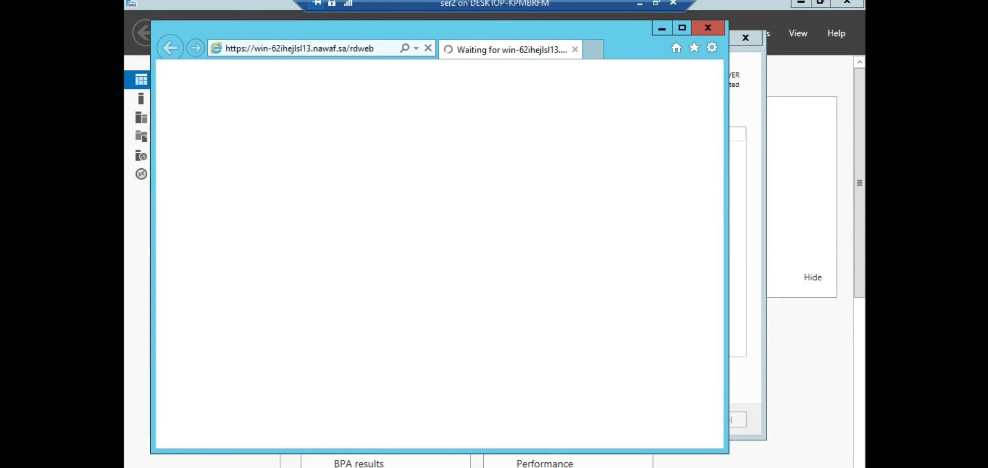
Copy the full RD Web Access address ending in /rdweb from the browser on ser2.
{"action": "left_click", "coordinate": [330, 48]}
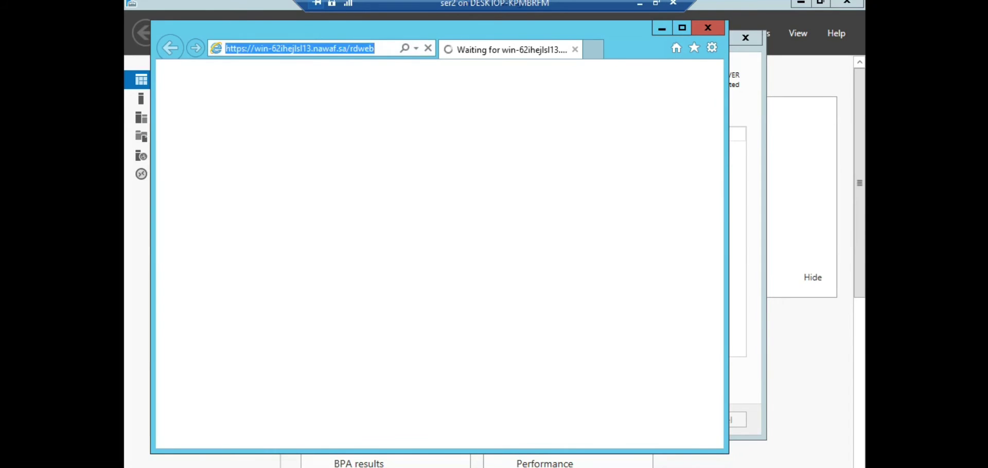
{"action": "right_click", "coordinate": [361, 44]}
{"action": "left_click", "coordinate": [383, 87]}
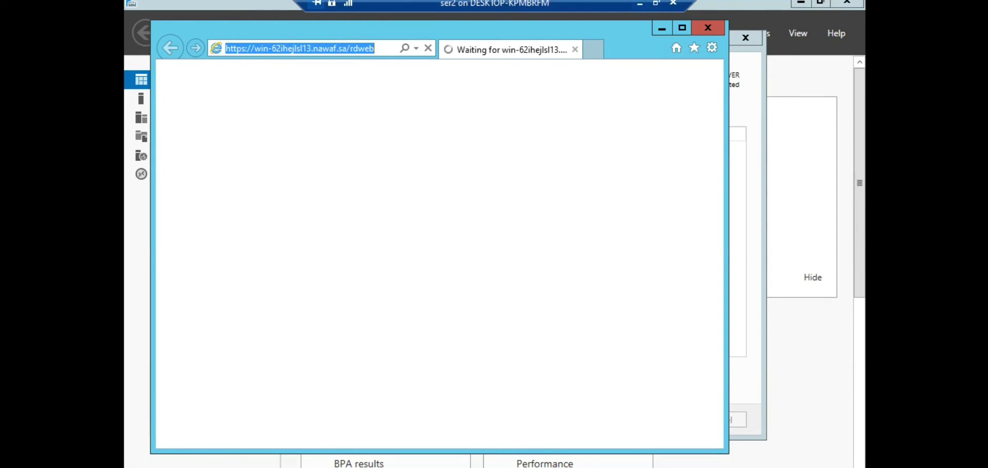
Switch to the wwid client virtual machine and sign in as the domain administrator with the account password.
{"action": "left_click", "coordinate": [639, 4]}
{"action": "mouse_move", "coordinate": [333, 467]}
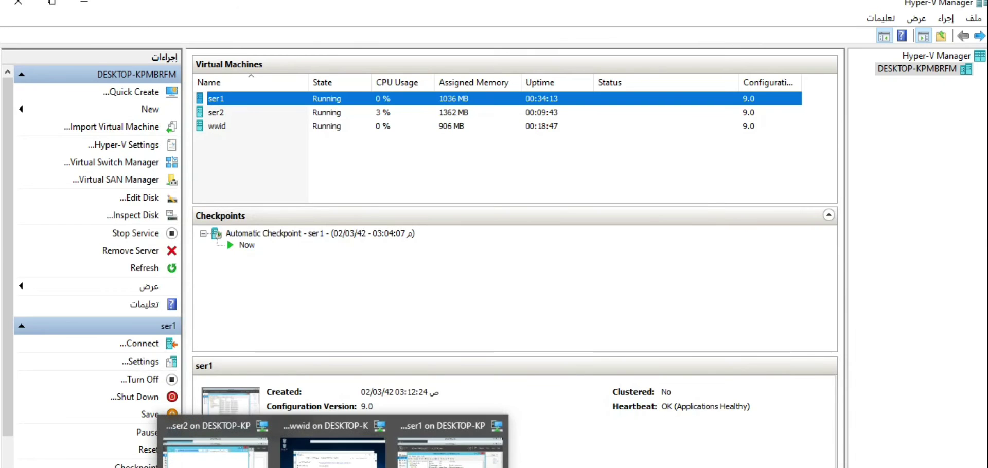
{"action": "left_click", "coordinate": [215, 457]}
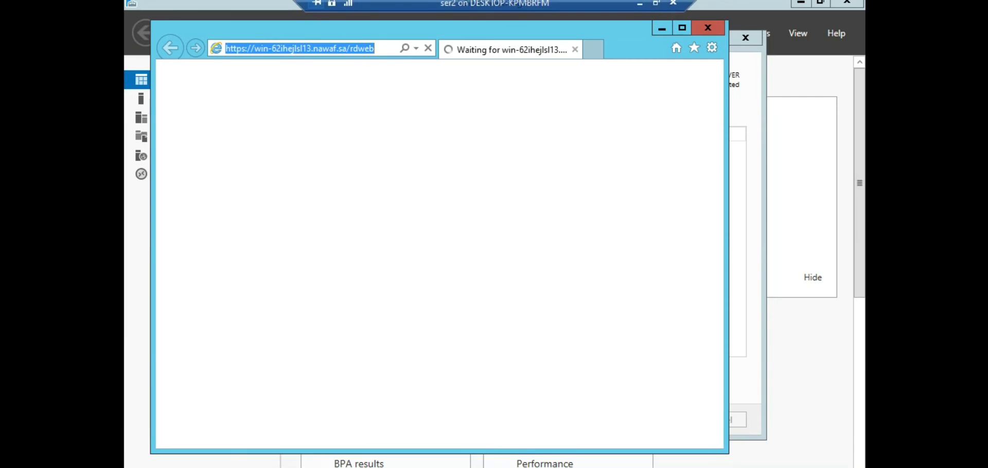
{"action": "left_click", "coordinate": [639, 4]}
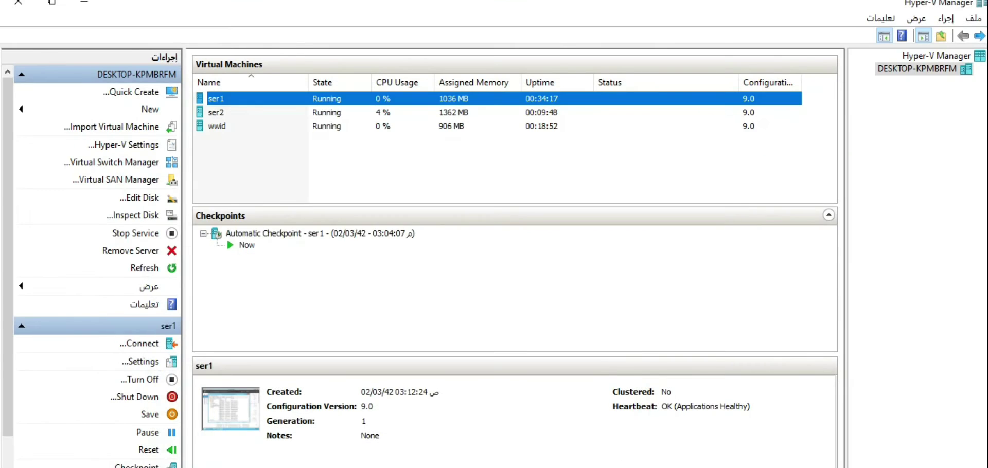
{"action": "left_click", "coordinate": [333, 467]}
{"action": "left_click", "coordinate": [333, 455]}
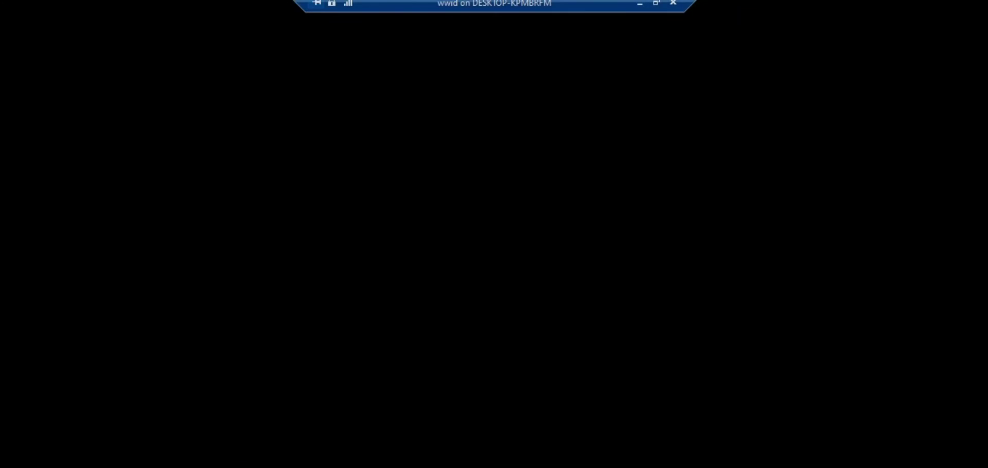
{"action": "left_click", "coordinate": [333, 456]}
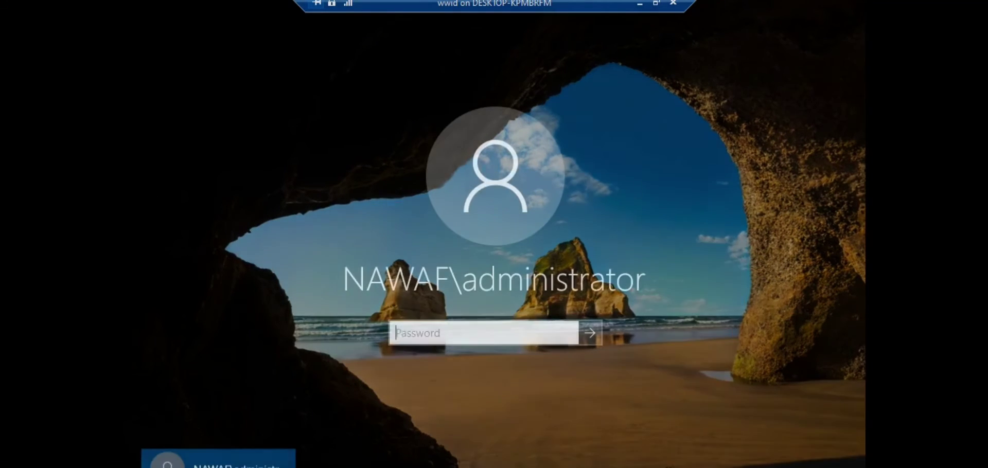
{"action": "type", "text": "••"}
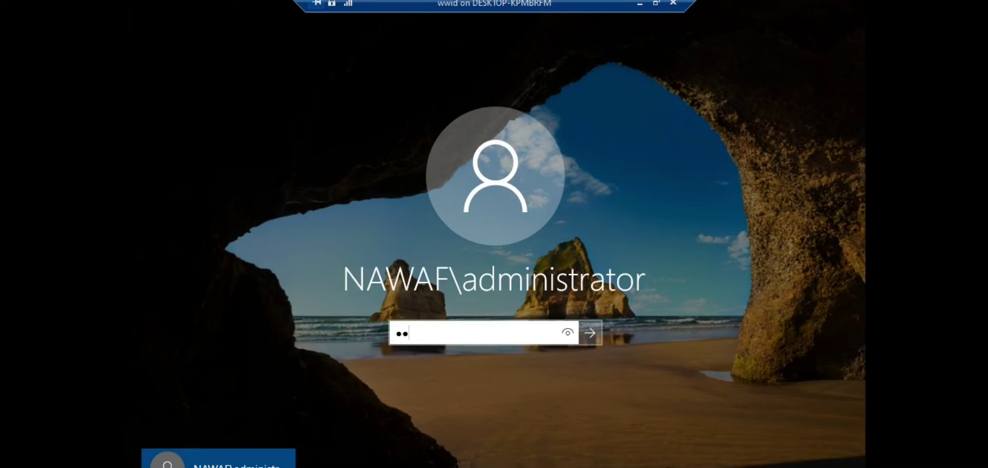
{"action": "type", "text": "•••••••••••"}
{"action": "key", "text": "Return"}
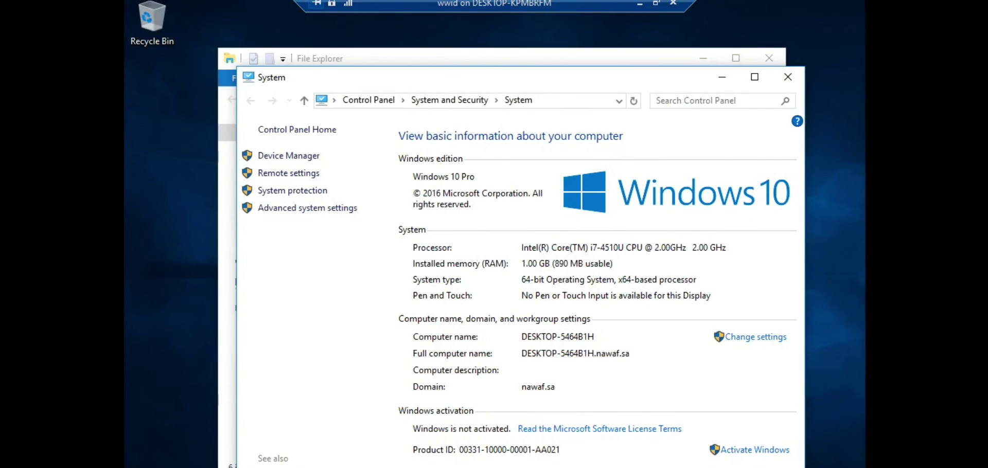
Close the System and File Explorer windows and dismiss the Microsoft Edge account message.
{"action": "left_click", "coordinate": [788, 77]}
{"action": "left_click", "coordinate": [769, 58]}
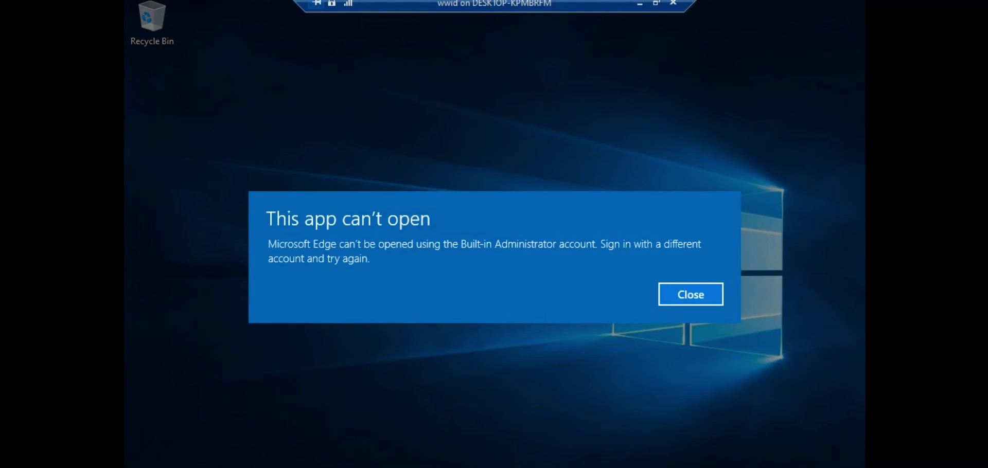
{"action": "left_click", "coordinate": [690, 295]}
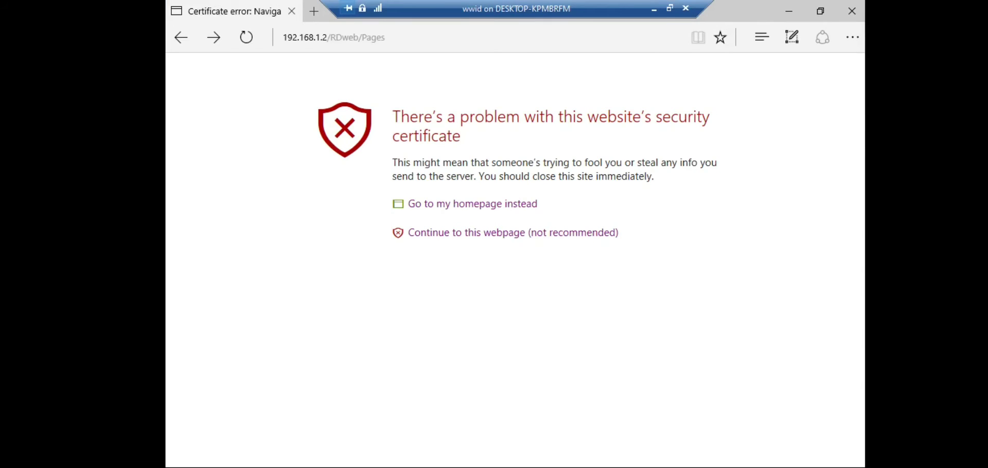
Continue past the certificate warning for 192.168.1.2/RDweb/Pages and open the Calculator RemoteApp from Work Resources.
{"action": "left_click", "coordinate": [513, 233]}
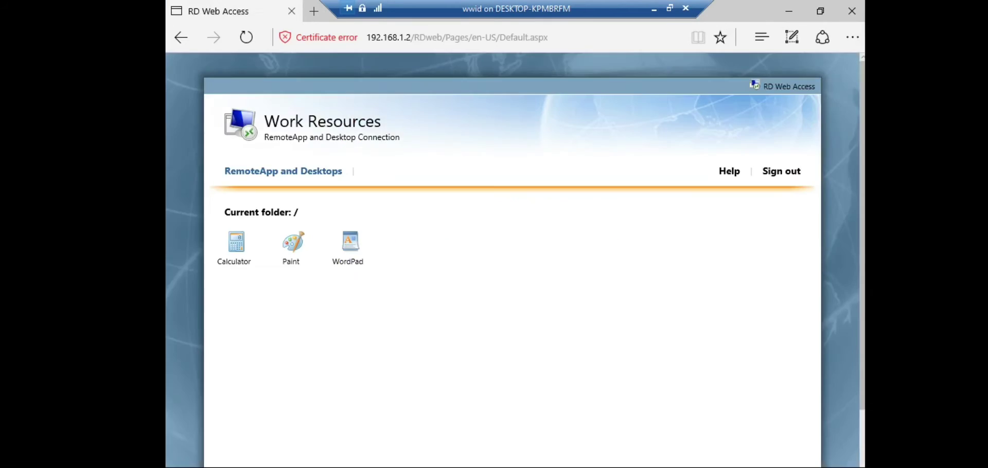
{"action": "left_click", "coordinate": [235, 250]}
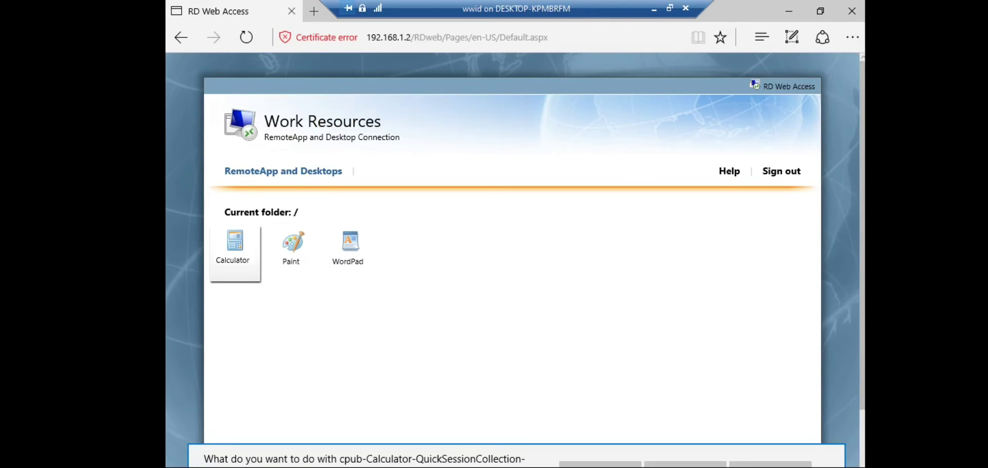
{"action": "left_click", "coordinate": [828, 466]}
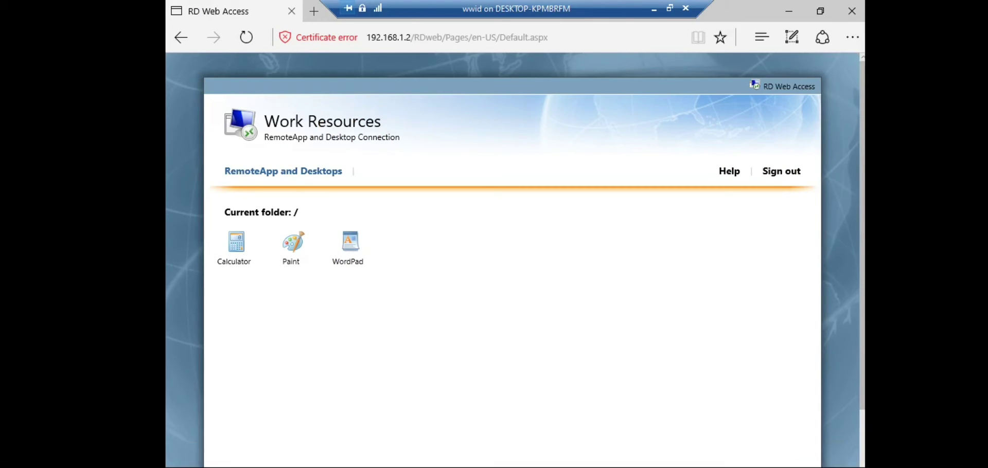
{"action": "left_click", "coordinate": [235, 249]}
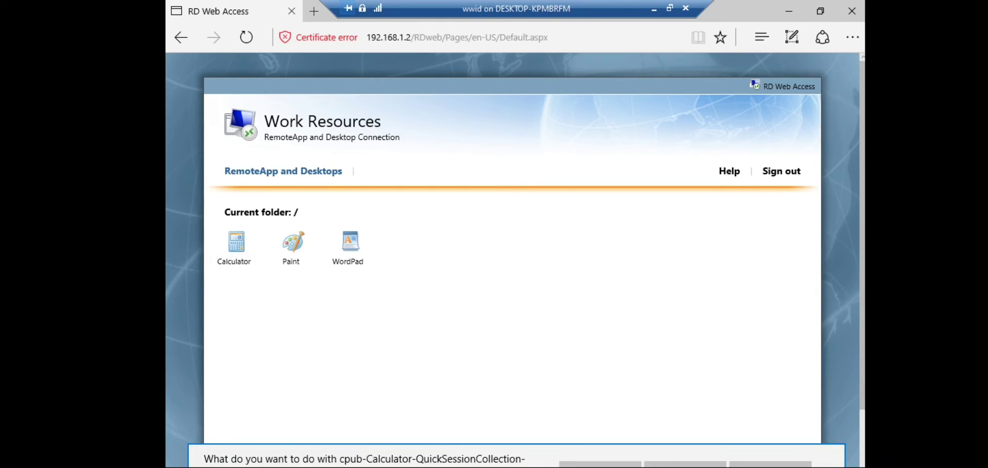
{"action": "left_click", "coordinate": [600, 465]}
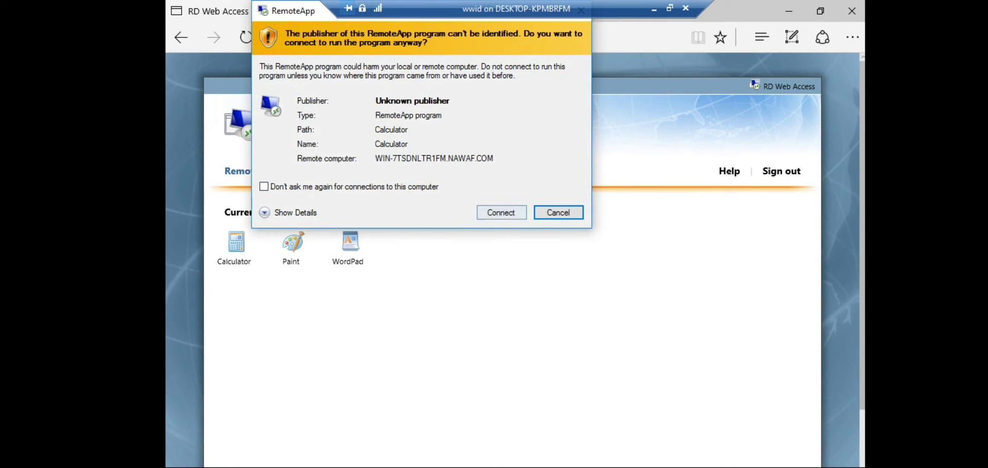
Connect to the Calculator RemoteApp with the account password, minimize the browser, and move the connection window clear of the screen edge.
{"action": "left_click", "coordinate": [501, 213]}
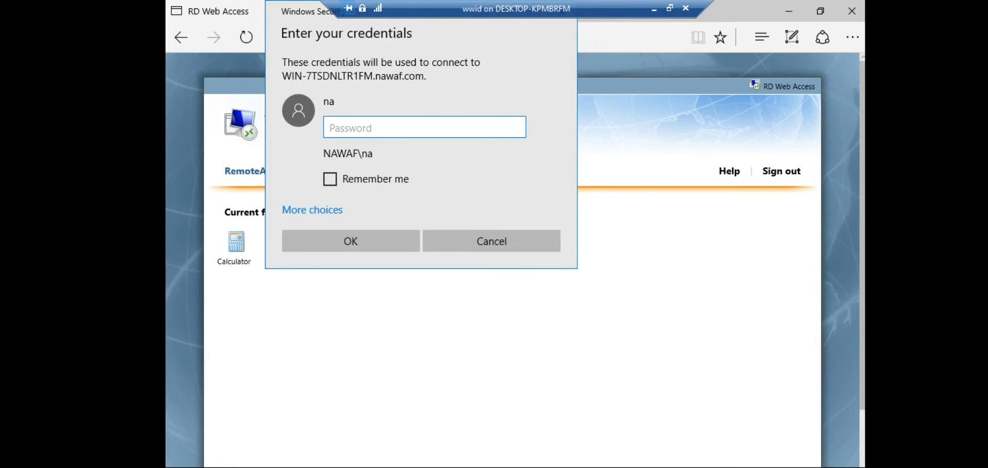
{"action": "type", "text": "************"}
{"action": "key", "text": "Return"}
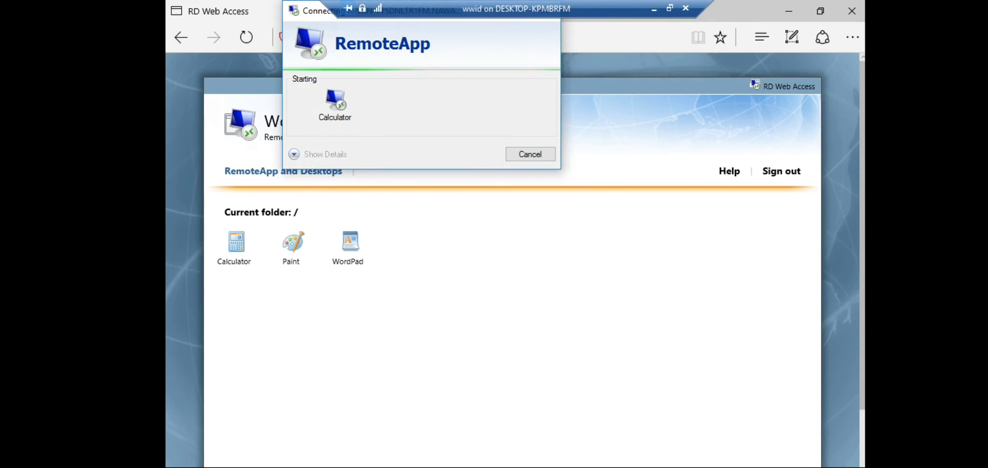
{"action": "left_click", "coordinate": [788, 10]}
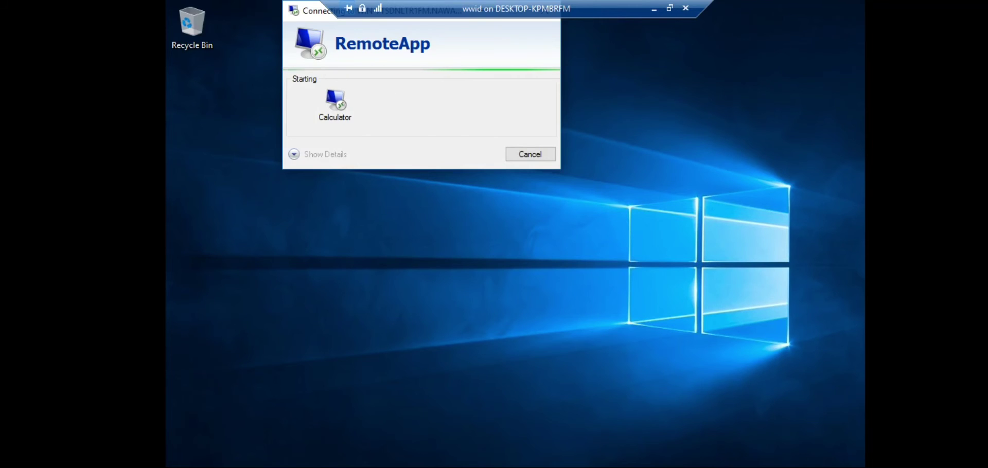
{"action": "left_click_drag", "start_coordinate": [314, 16], "coordinate": [405, 102]}
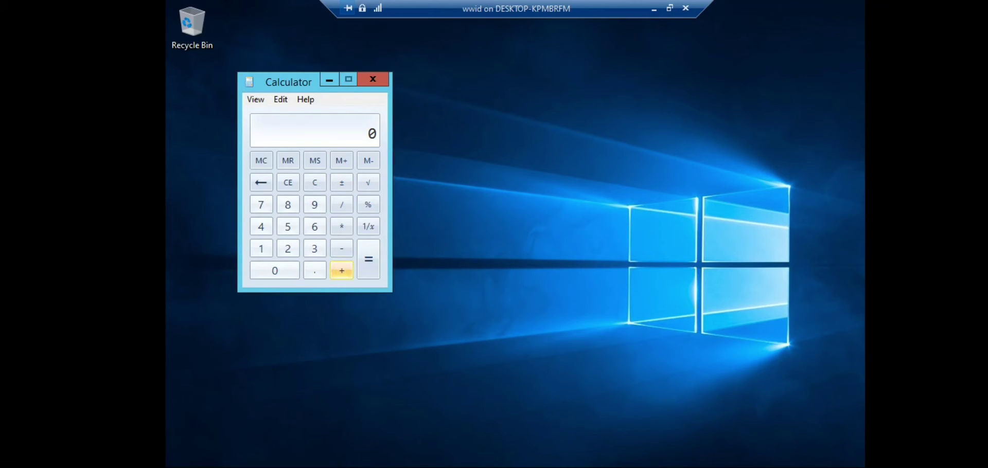
{"action": "key", "text": "super+d"}
{"action": "key", "text": "super+d"}
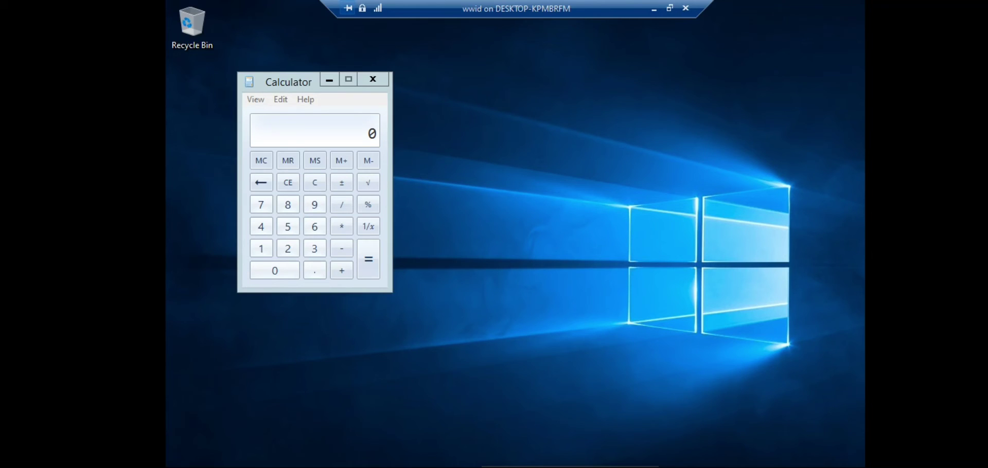
{"action": "right_click", "coordinate": [627, 391]}
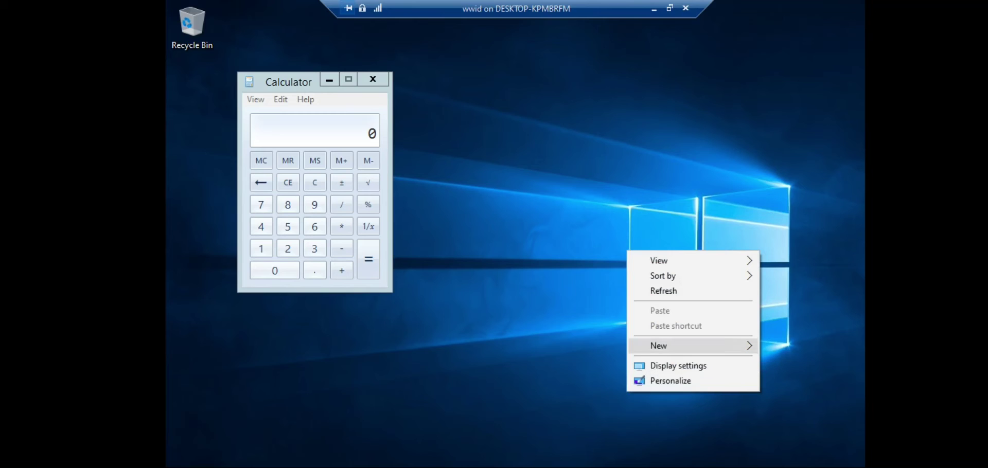
{"action": "mouse_move", "coordinate": [659, 346]}
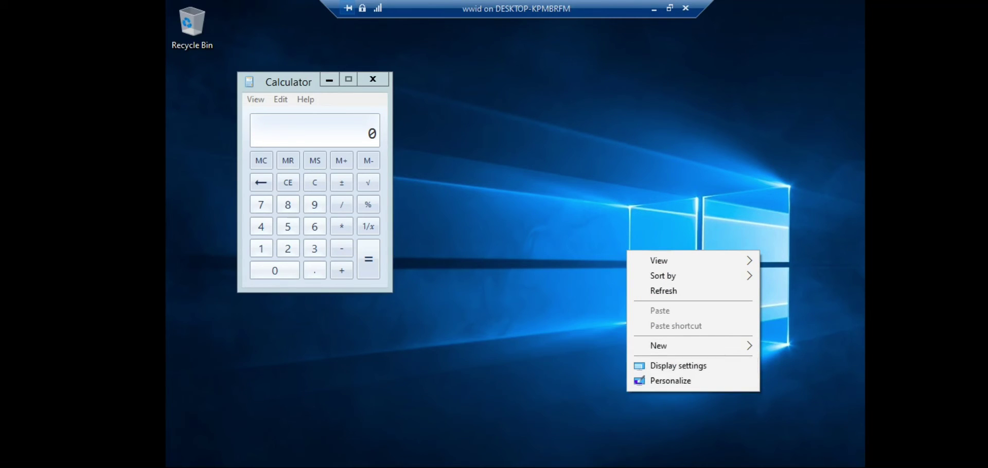
{"action": "key", "text": "Escape"}
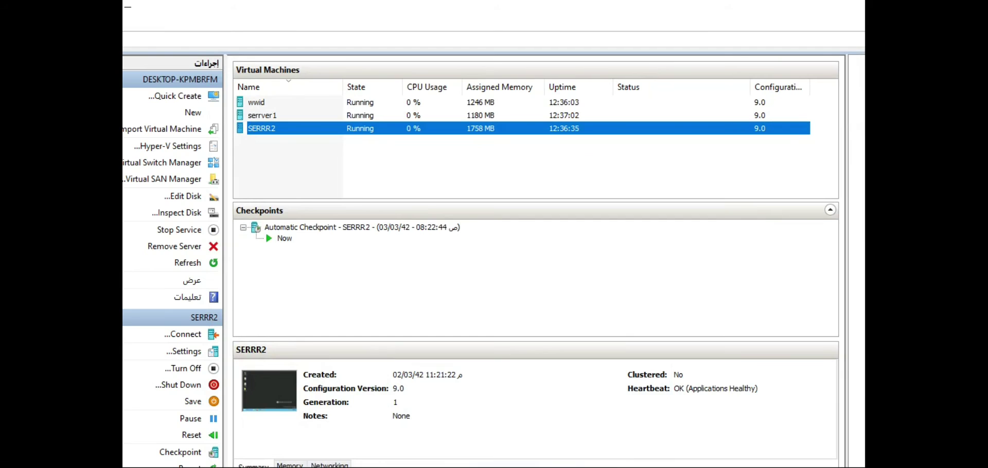
Switch to the SERRR2 virtual machine and open Server Manager.
{"action": "mouse_move", "coordinate": [362, 466]}
{"action": "left_click", "coordinate": [308, 437]}
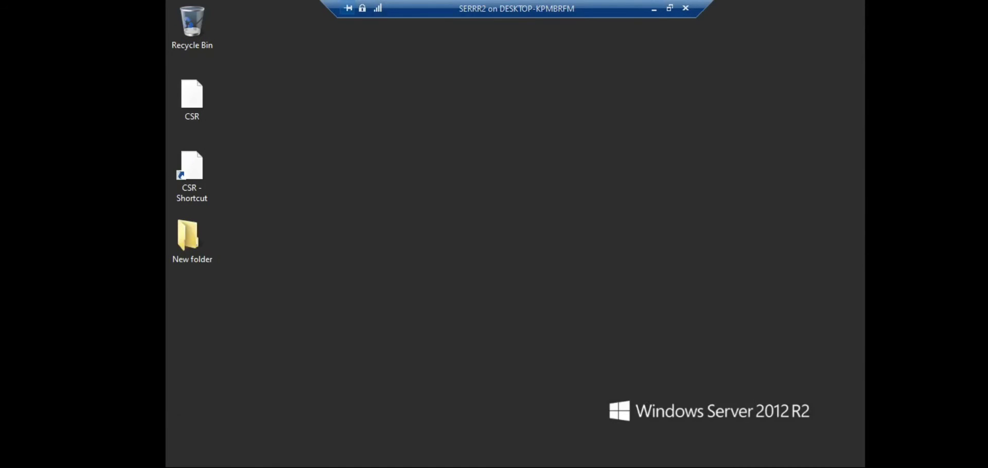
{"action": "left_click", "coordinate": [224, 467]}
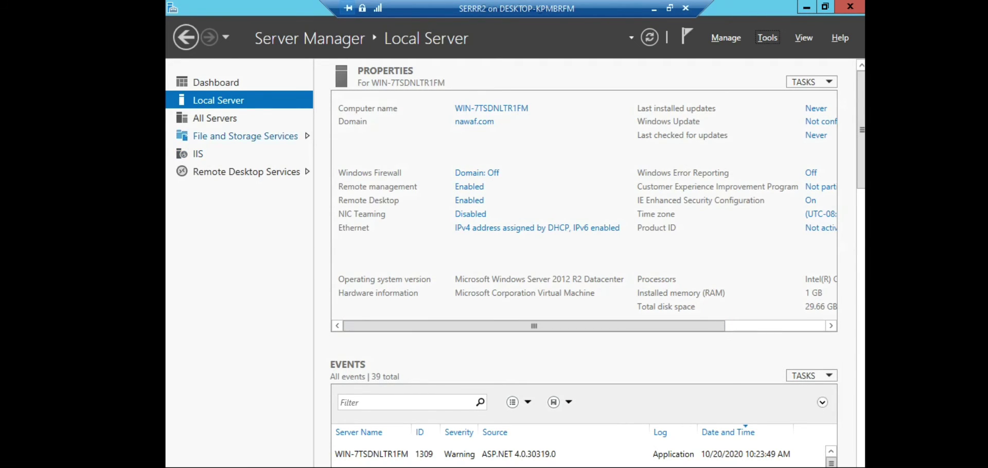
Examine the All Servers list and the role and server group tiles on the Server Manager dashboard.
{"action": "left_click", "coordinate": [215, 119]}
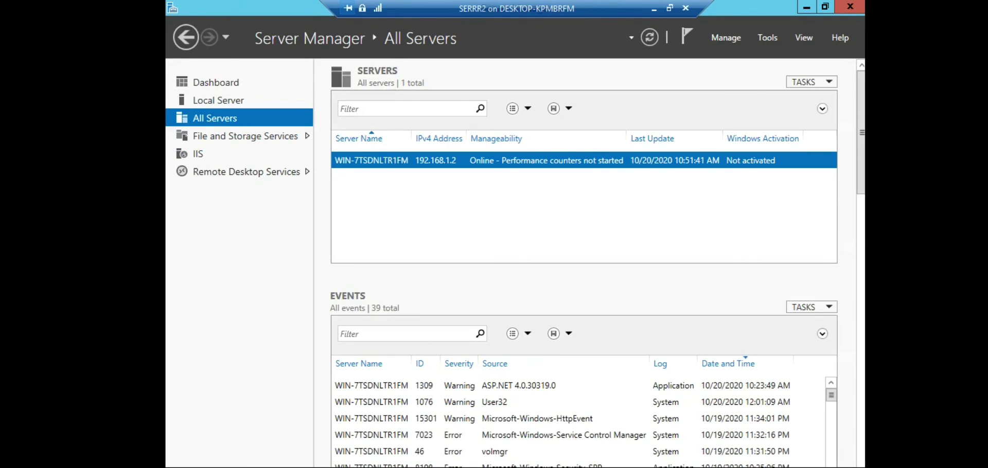
{"action": "left_click", "coordinate": [216, 83]}
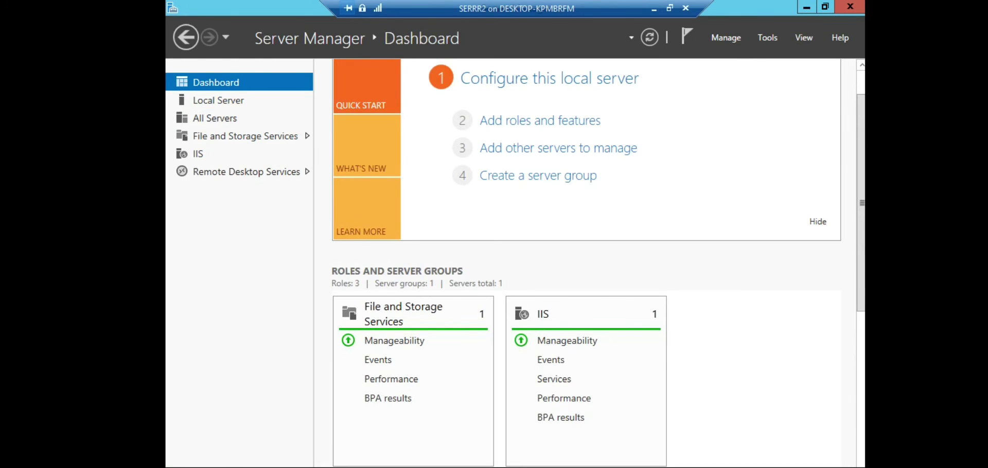
{"action": "right_click", "coordinate": [610, 315]}
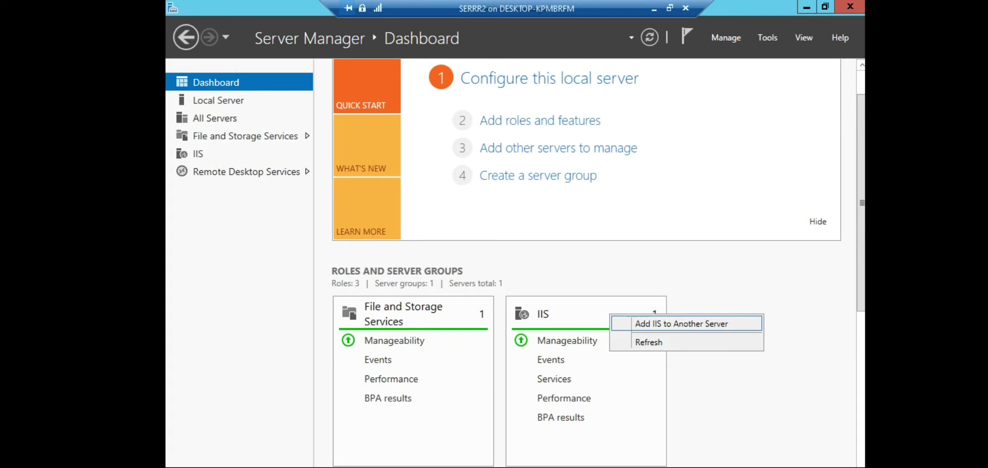
{"action": "key", "text": "Escape"}
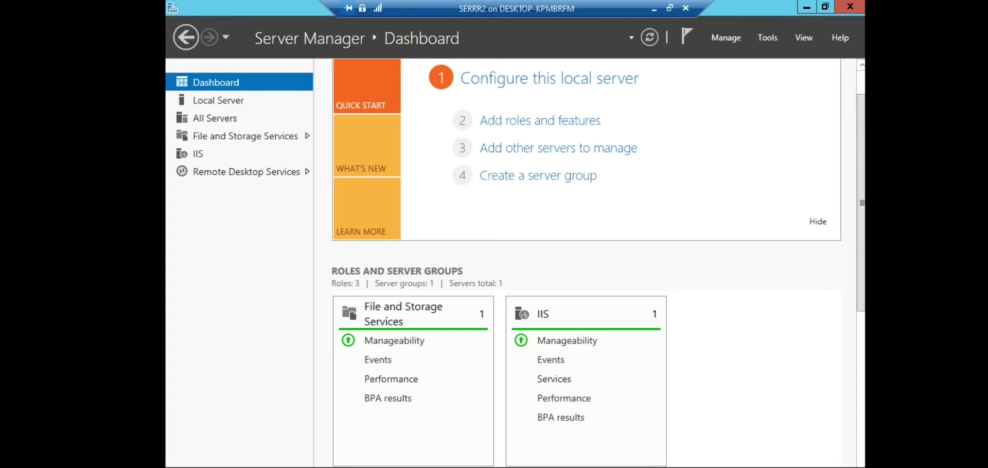
{"action": "left_click_drag", "start_coordinate": [861, 202], "coordinate": [861, 368]}
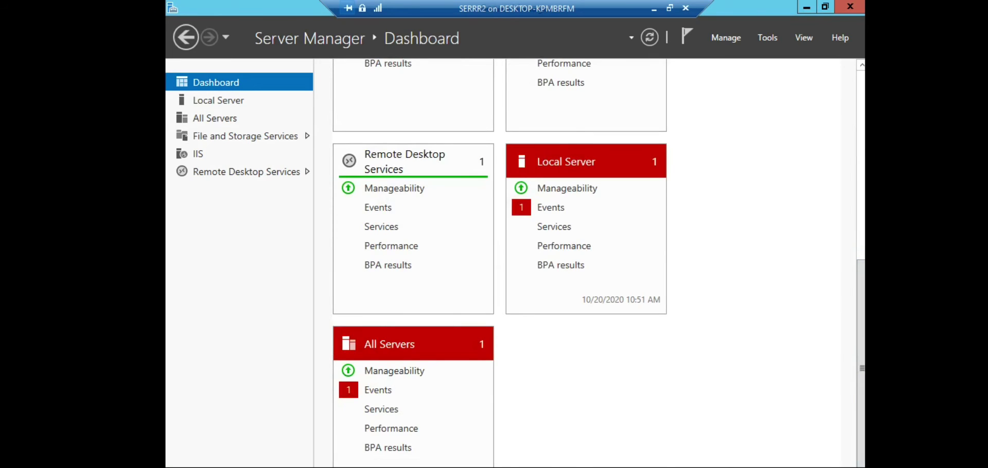
{"action": "scroll", "coordinate": [586, 263], "scroll_direction": "up", "scroll_amount": 10}
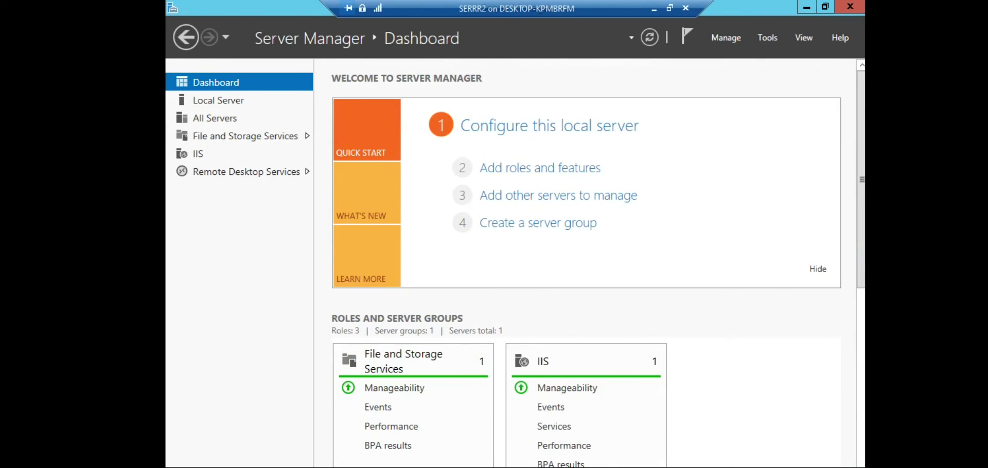
Open the Remote Desktop Services overview and start the Add RD Session Host Servers wizard.
{"action": "left_click", "coordinate": [246, 172]}
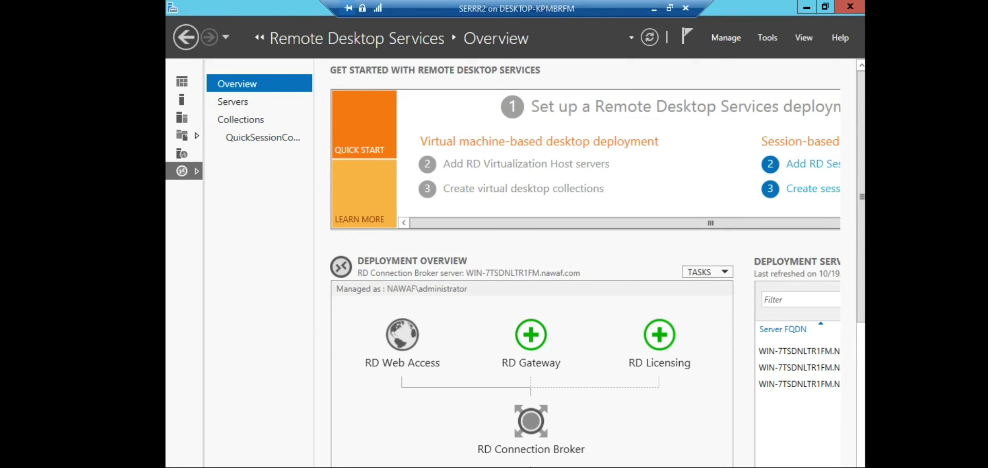
{"action": "left_click_drag", "start_coordinate": [710, 223], "coordinate": [713, 223]}
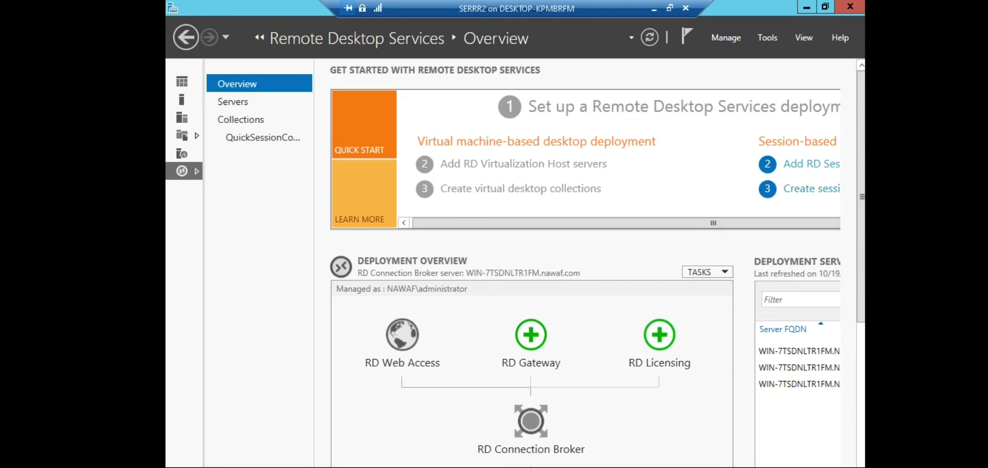
{"action": "left_click", "coordinate": [795, 163]}
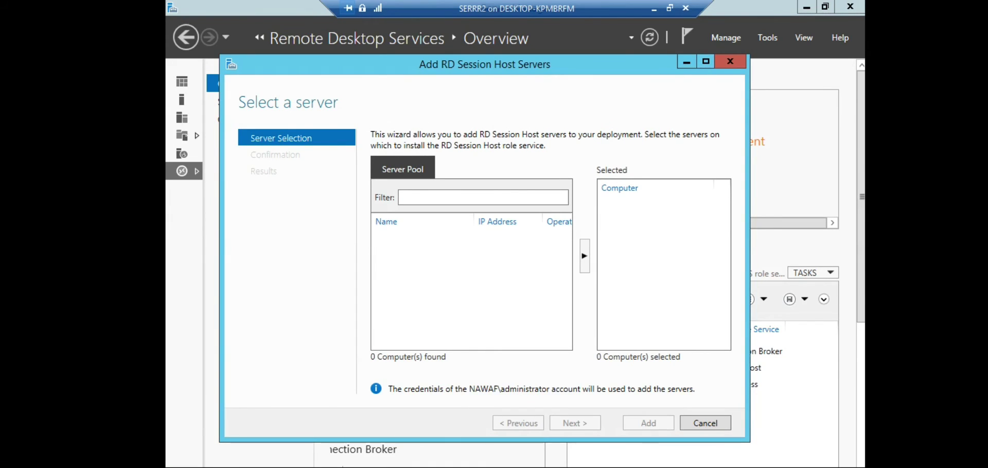
Cancel the Add RD Session Host Servers wizard and examine the role services in the Deployment Servers list.
{"action": "left_click", "coordinate": [705, 423]}
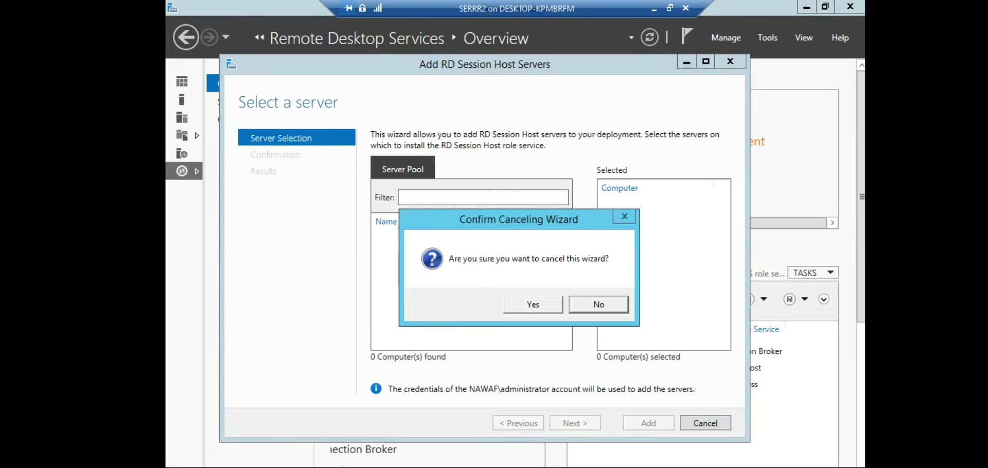
{"action": "left_click", "coordinate": [533, 304]}
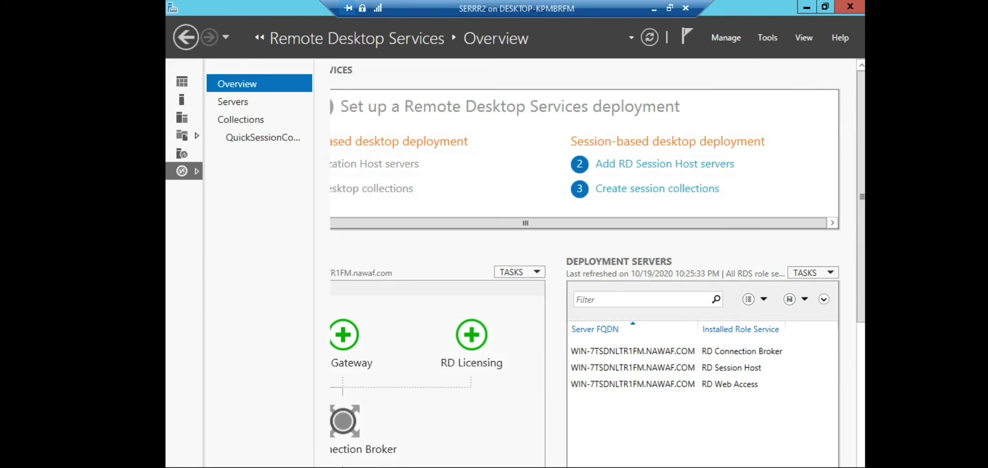
{"action": "left_click", "coordinate": [702, 351]}
{"action": "left_click", "coordinate": [730, 368]}
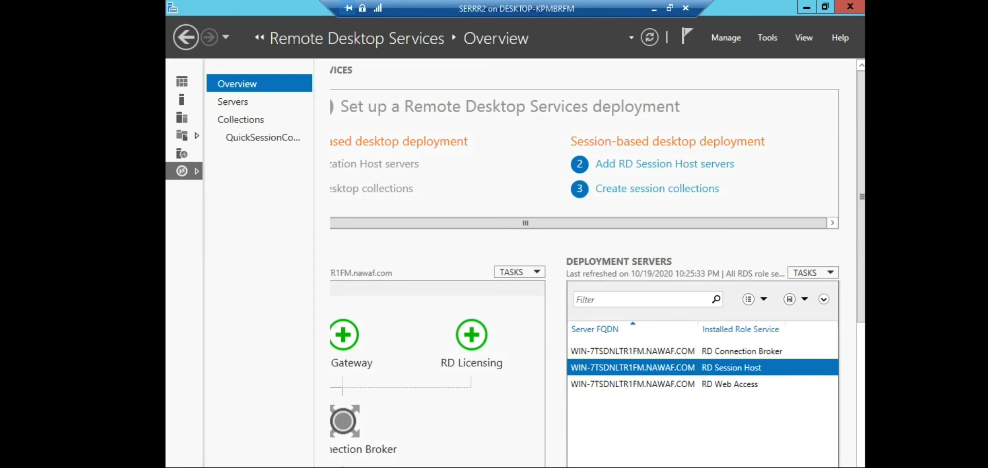
{"action": "left_click", "coordinate": [729, 384]}
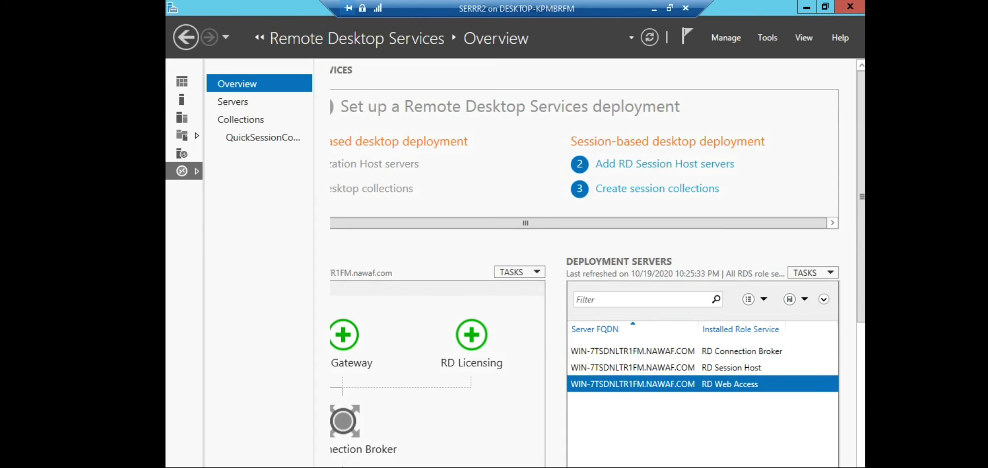
Preview the Create Collection wizard for session collections up to its collection naming page and cancel it.
{"action": "left_click", "coordinate": [647, 189]}
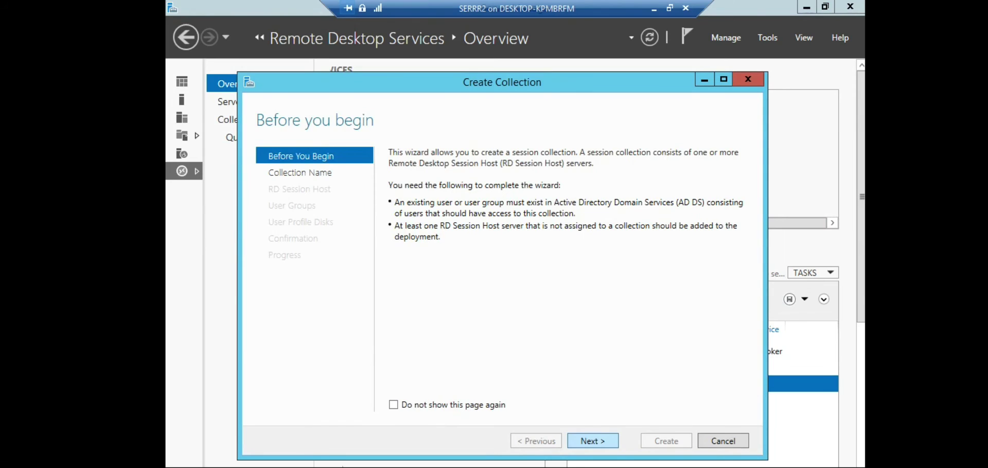
{"action": "left_click", "coordinate": [593, 440]}
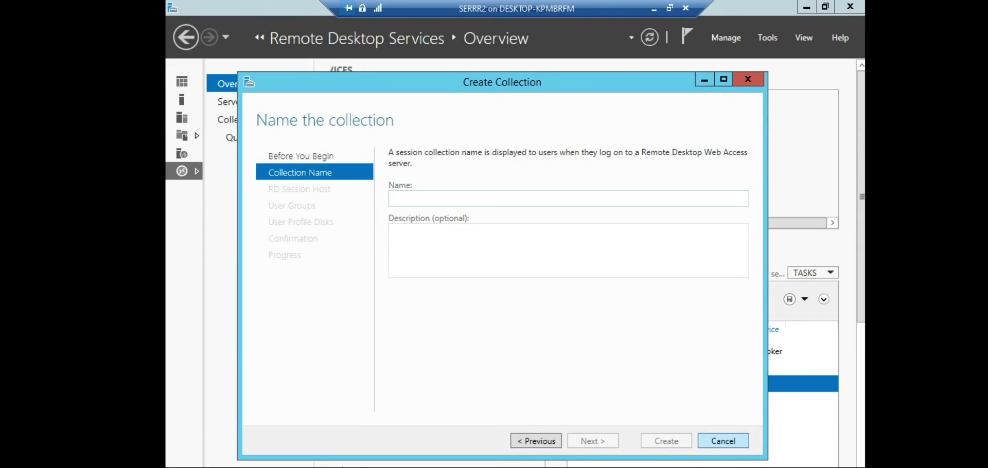
{"action": "left_click", "coordinate": [722, 441]}
{"action": "left_click", "coordinate": [532, 305]}
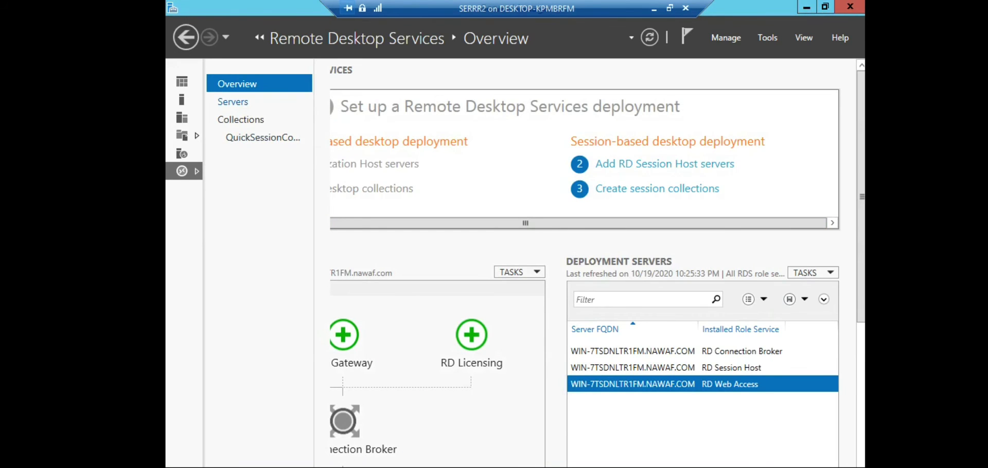
Examine the servers, events and services on the Remote Desktop Services Servers page.
{"action": "left_click", "coordinate": [232, 102]}
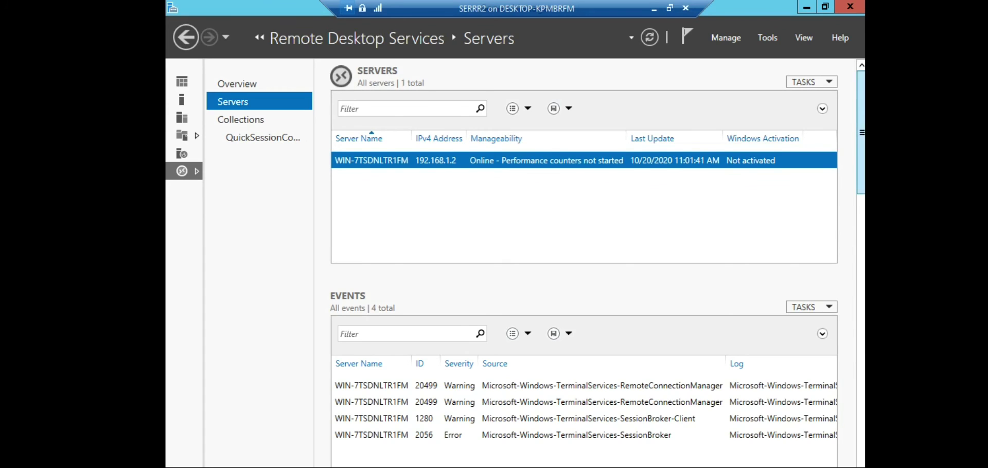
{"action": "left_click_drag", "start_coordinate": [861, 133], "coordinate": [861, 171]}
{"action": "scroll", "coordinate": [583, 278], "scroll_direction": "up", "scroll_amount": 6}
{"action": "scroll", "coordinate": [583, 278], "scroll_direction": "down", "scroll_amount": 5}
{"action": "left_click", "coordinate": [771, 249]}
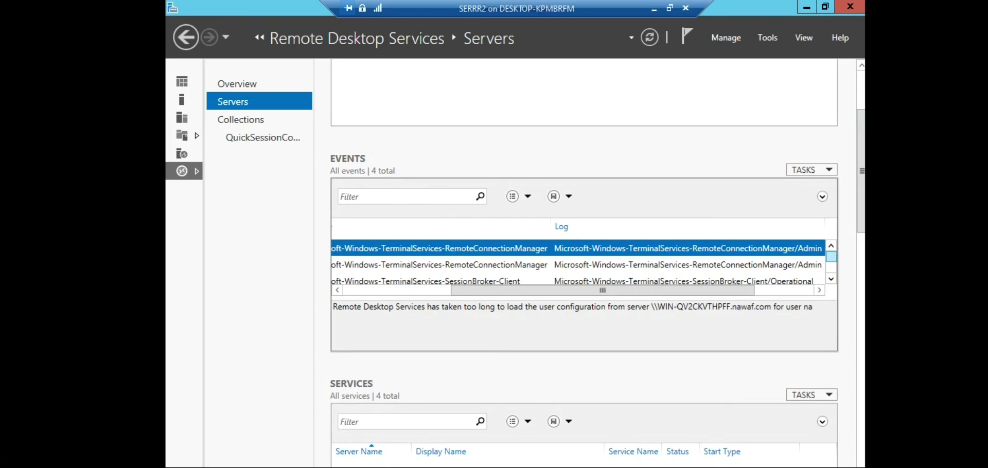
{"action": "scroll", "coordinate": [813, 263], "scroll_direction": "down", "scroll_amount": 1}
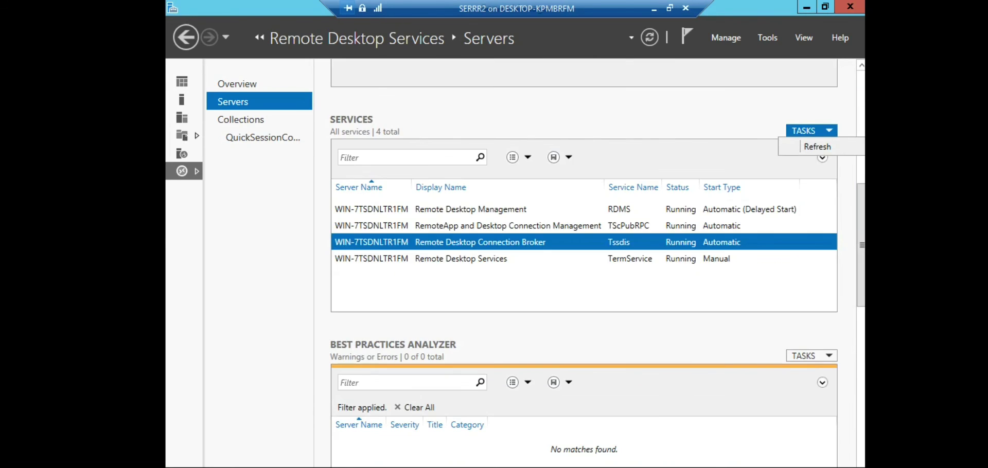
Examine QuickSessionCollection, its host server and its active connections on the Collections page.
{"action": "left_click", "coordinate": [241, 120]}
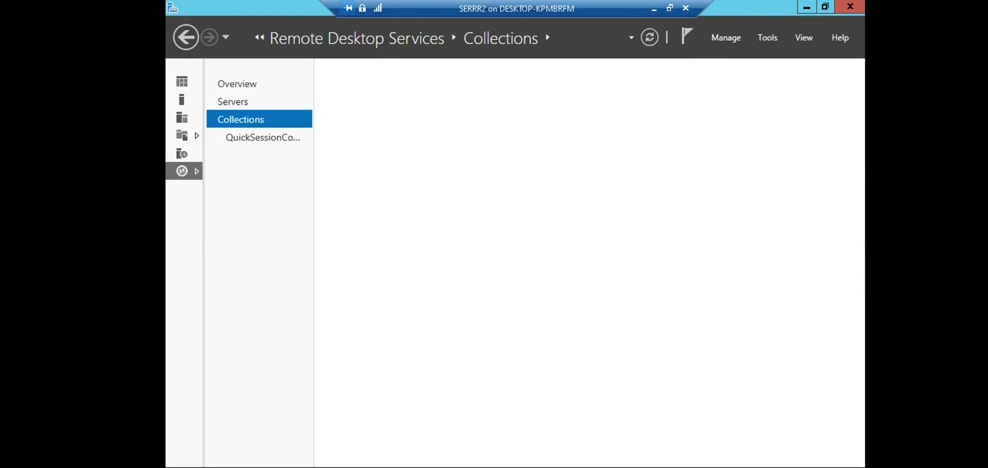
{"action": "left_click", "coordinate": [377, 161]}
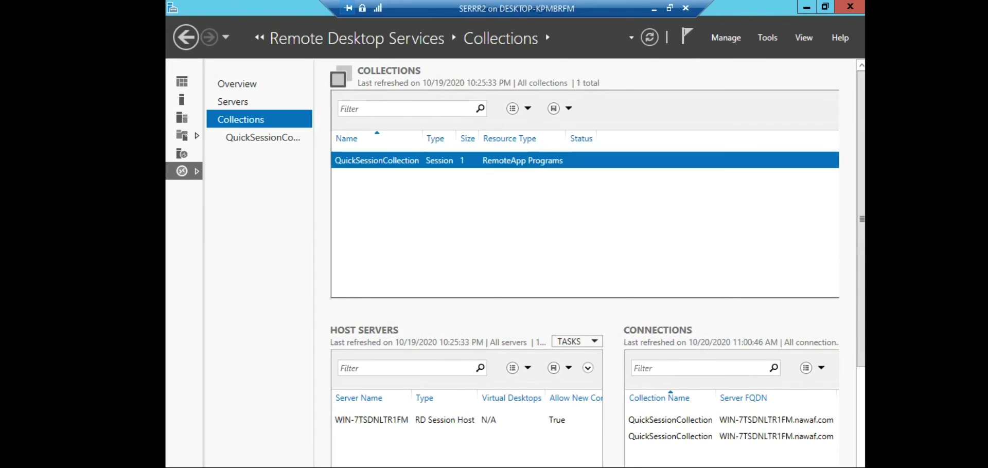
{"action": "scroll", "coordinate": [597, 250], "scroll_direction": "down", "scroll_amount": 3}
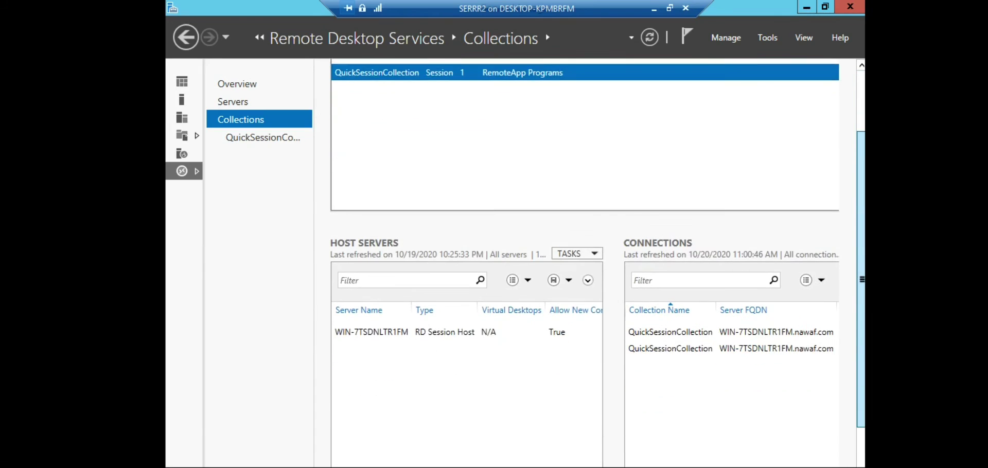
{"action": "left_click", "coordinate": [762, 305]}
{"action": "left_click", "coordinate": [761, 322]}
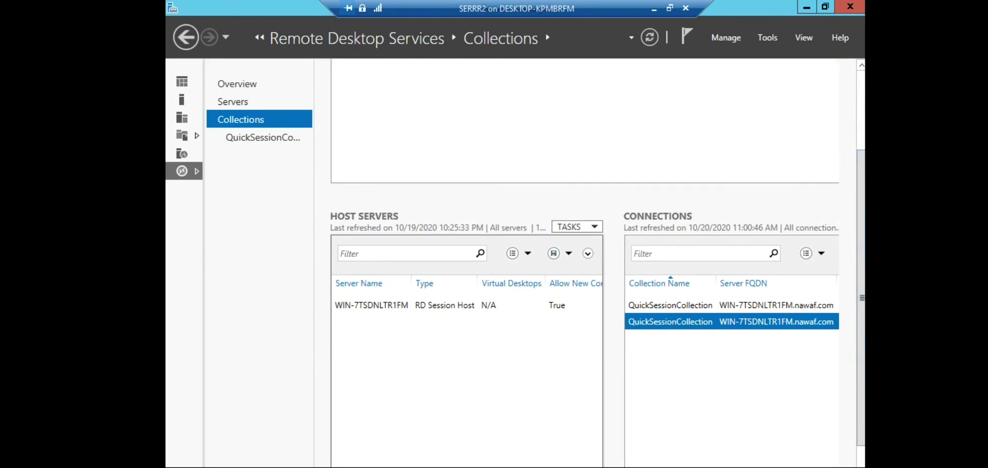
Preview the Add RD Session Host Servers wizard from the collections' Host Servers section and cancel it.
{"action": "left_click", "coordinate": [576, 227]}
{"action": "left_click", "coordinate": [607, 242]}
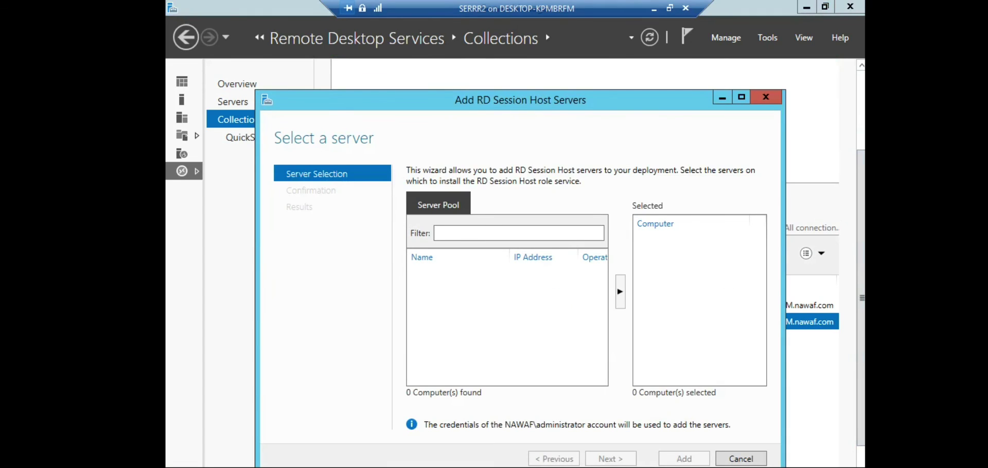
{"action": "left_click", "coordinate": [741, 459]}
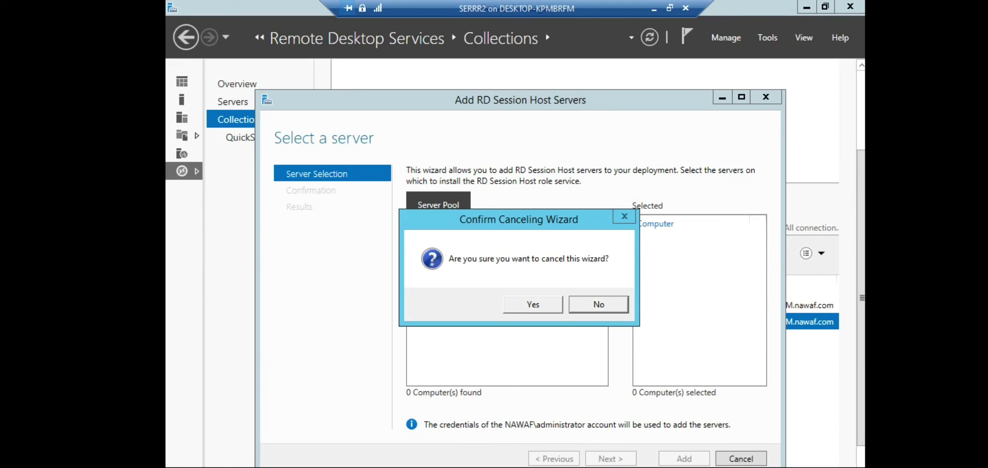
{"action": "left_click", "coordinate": [533, 304]}
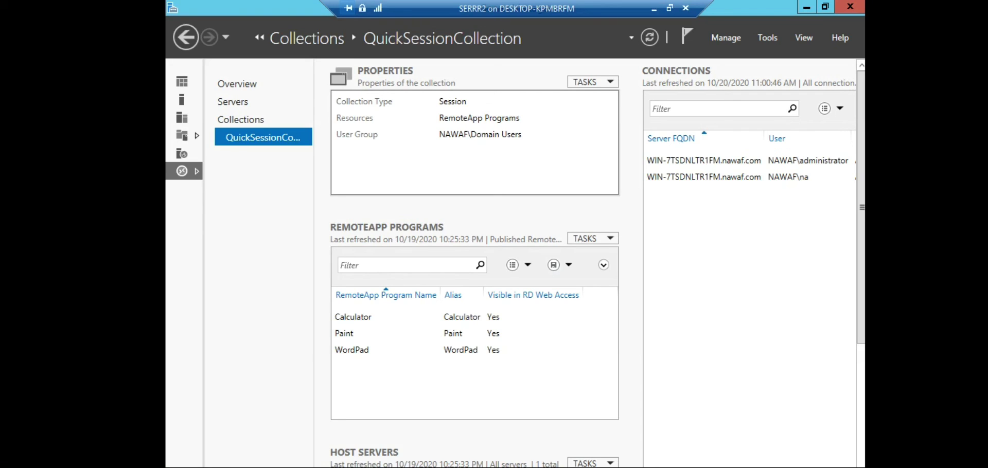
Review the QuickSessionCollection general properties and its list of published RemoteApp programs.
{"action": "left_click", "coordinate": [592, 82]}
{"action": "left_click", "coordinate": [590, 94]}
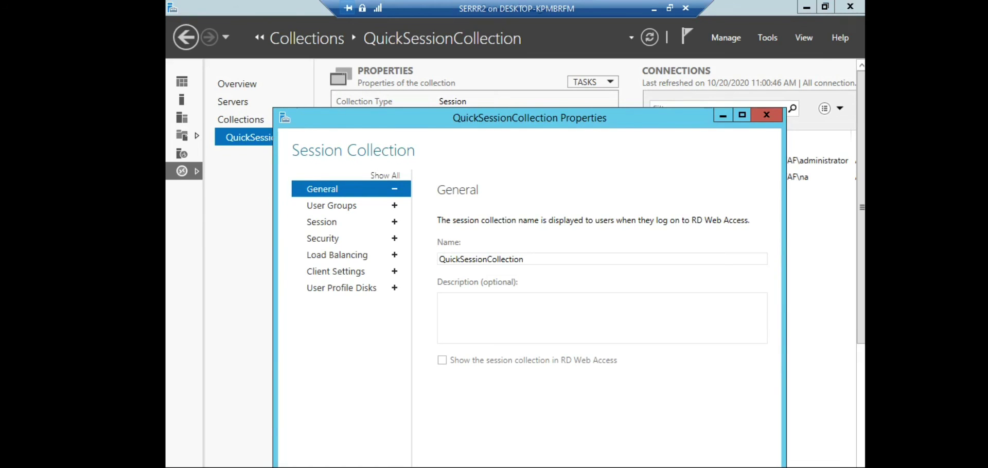
{"action": "left_click", "coordinate": [766, 114]}
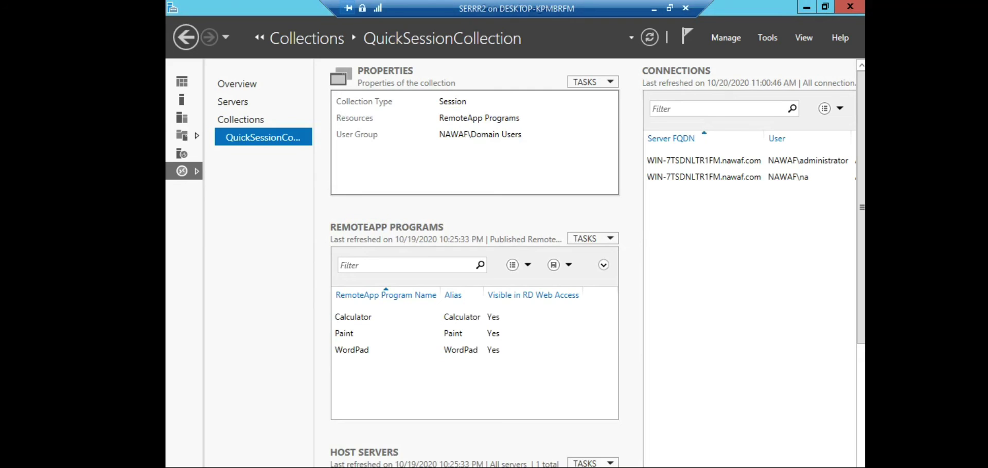
{"action": "left_click", "coordinate": [360, 350]}
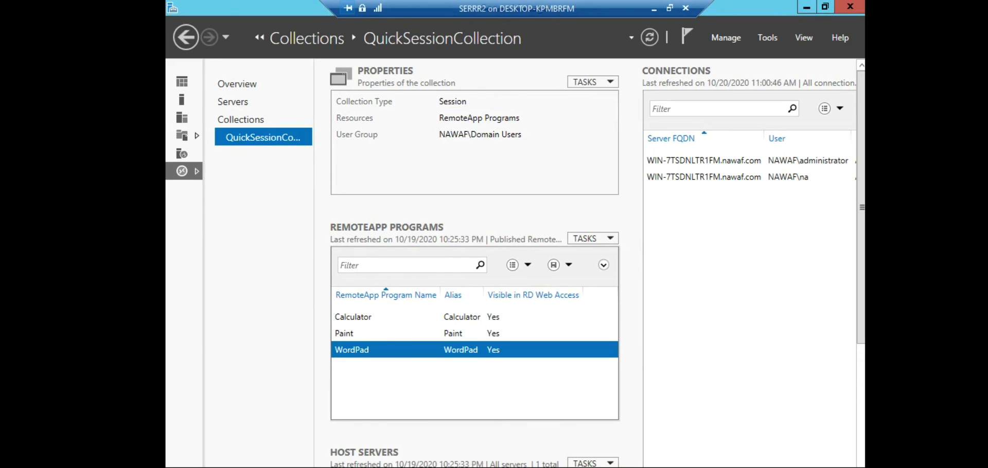
{"action": "key", "text": "Up"}
{"action": "key", "text": "Up"}
{"action": "key", "text": "Down"}
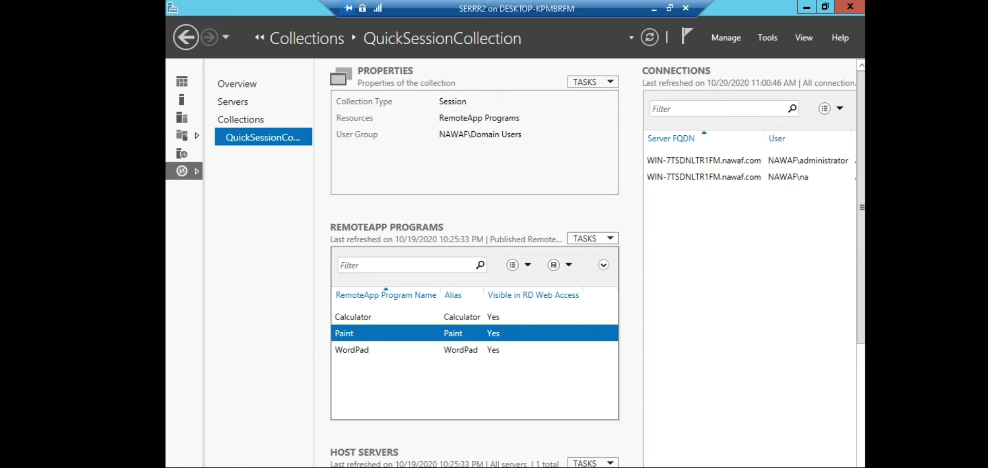
Choose WordPad in the Unpublish RemoteApp Programs wizard, preview the confirmation page, and return to the program selection.
{"action": "left_click", "coordinate": [592, 239]}
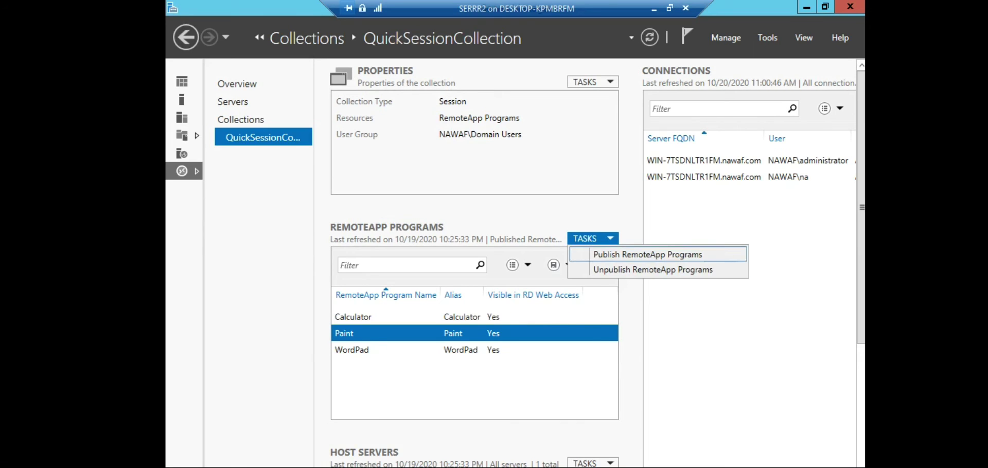
{"action": "key", "text": "Down"}
{"action": "key", "text": "Return"}
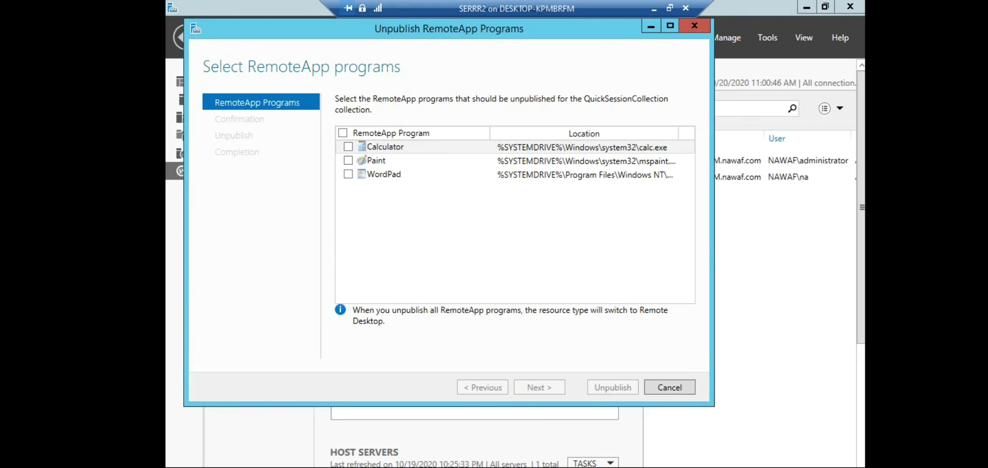
{"action": "left_click", "coordinate": [349, 175]}
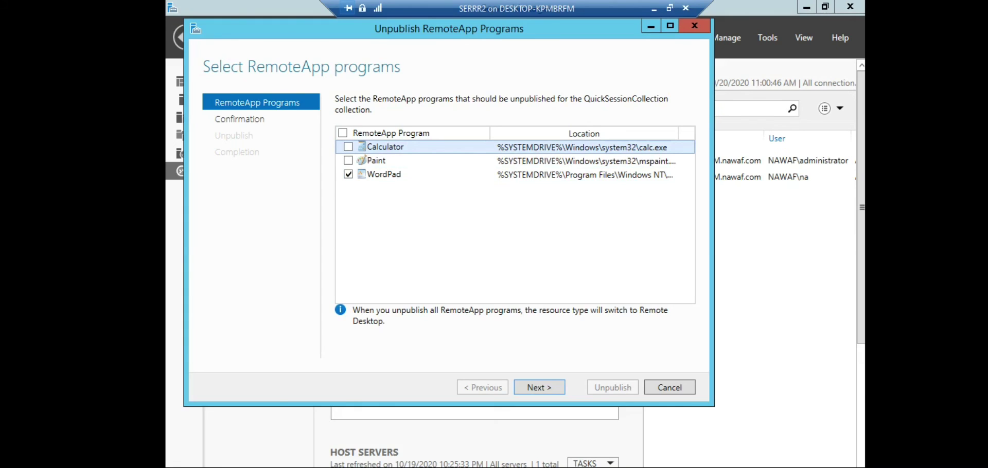
{"action": "left_click", "coordinate": [539, 388]}
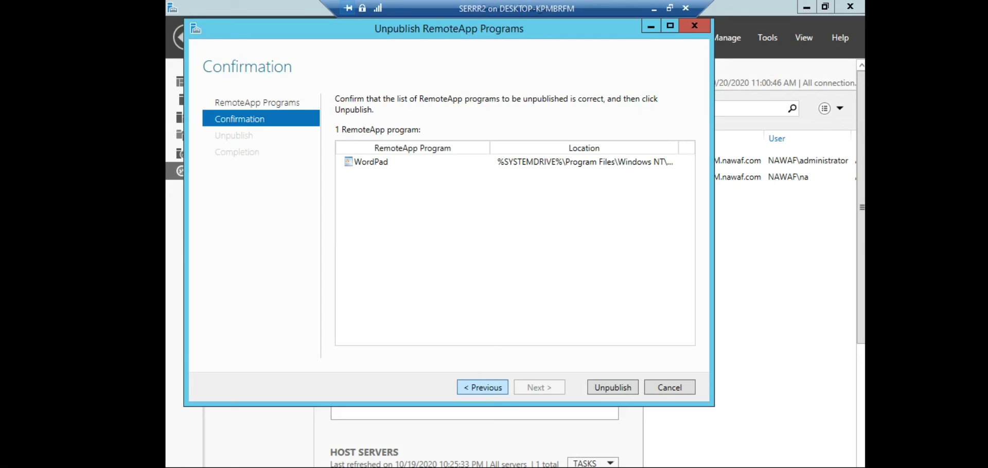
{"action": "left_click", "coordinate": [483, 388]}
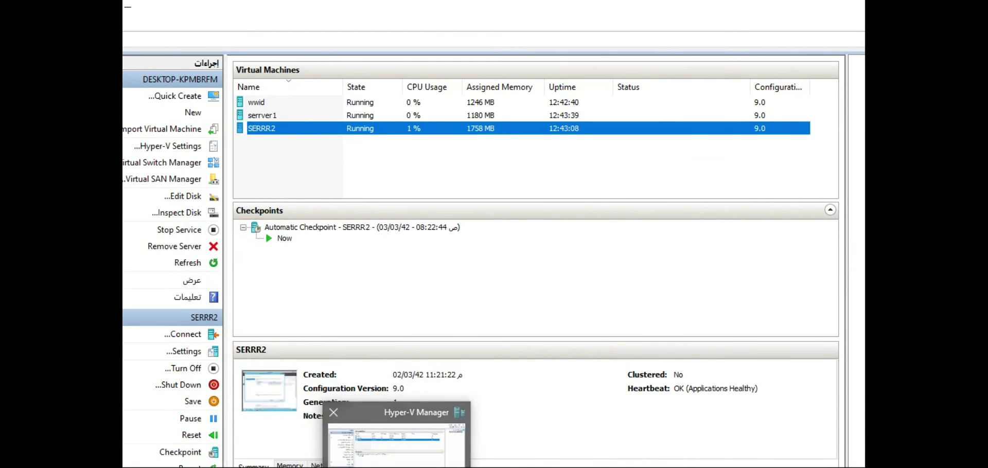
Switch to the wwid virtual machine and check the running Calculator RemoteApp and the programs offered on the RD Web Access page.
{"action": "mouse_move", "coordinate": [363, 467]}
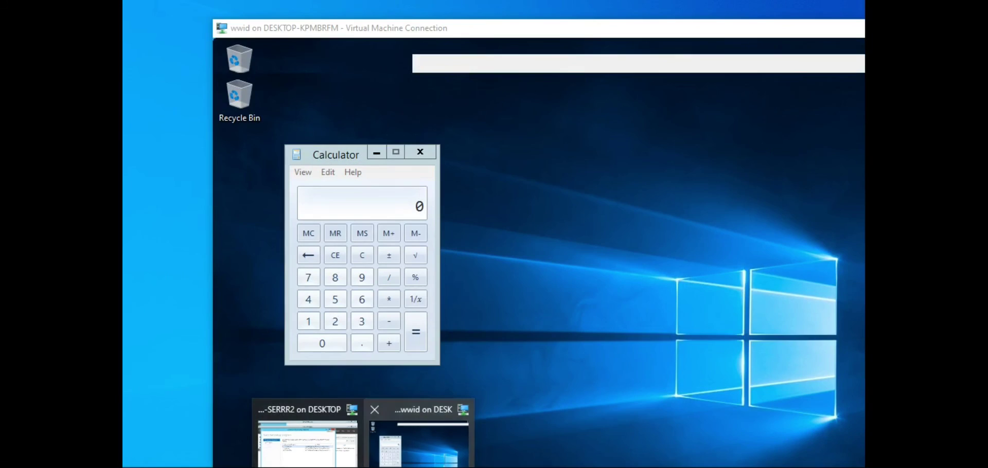
{"action": "left_click", "coordinate": [418, 444]}
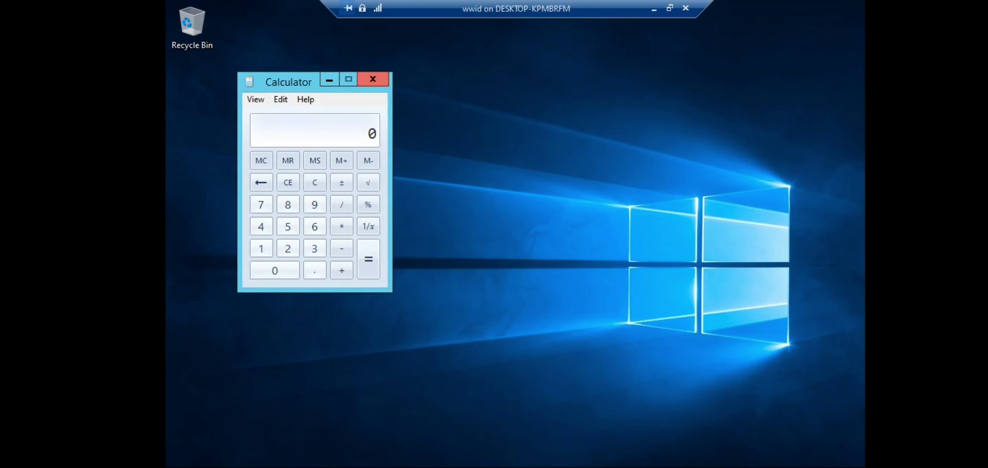
{"action": "left_click", "coordinate": [329, 79]}
{"action": "key", "text": "alt+Tab"}
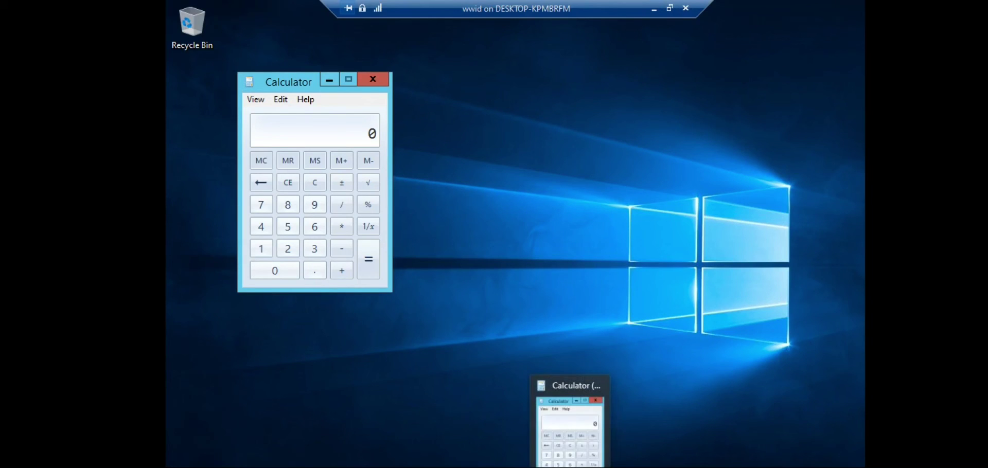
{"action": "left_click", "coordinate": [570, 467]}
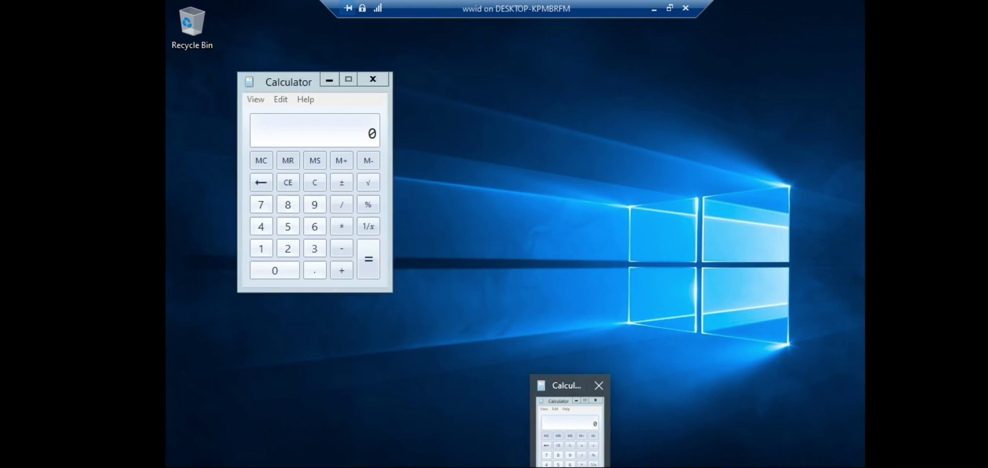
{"action": "left_click", "coordinate": [570, 437]}
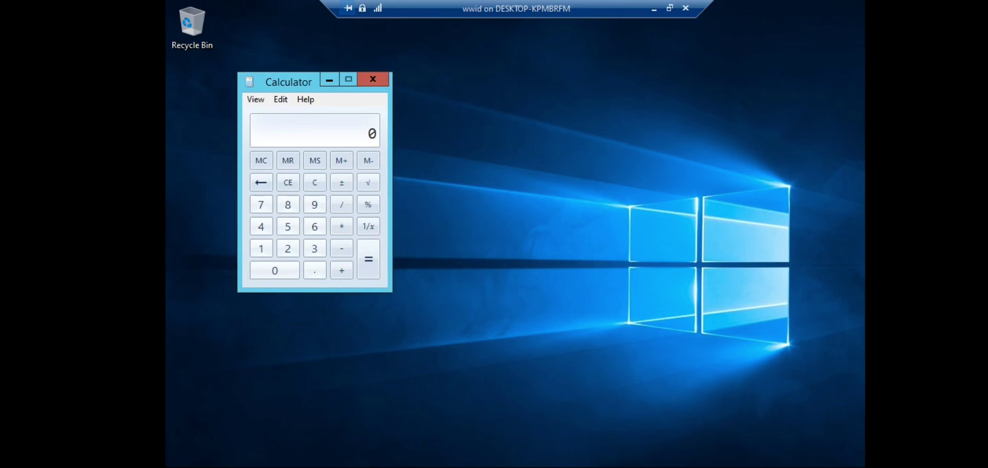
{"action": "left_click", "coordinate": [469, 467]}
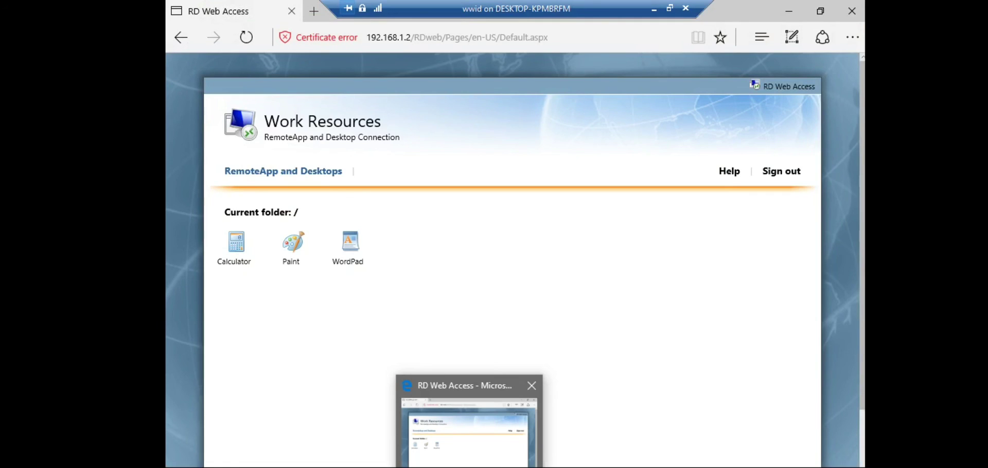
Return to the SERRR2 virtual machine, cancel the Unpublish RemoteApp Programs wizard, and select Calculator in the RemoteApp programs list.
{"action": "left_click", "coordinate": [655, 8]}
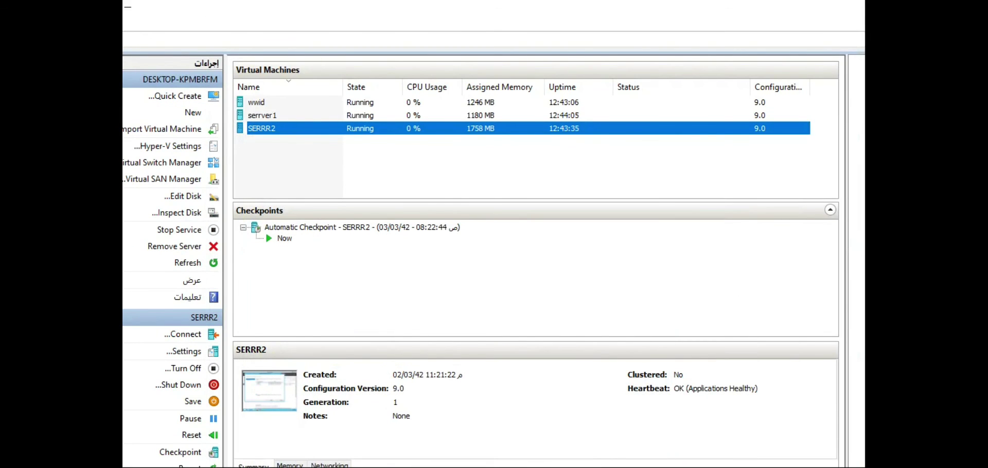
{"action": "mouse_move", "coordinate": [361, 467]}
{"action": "left_click", "coordinate": [307, 437]}
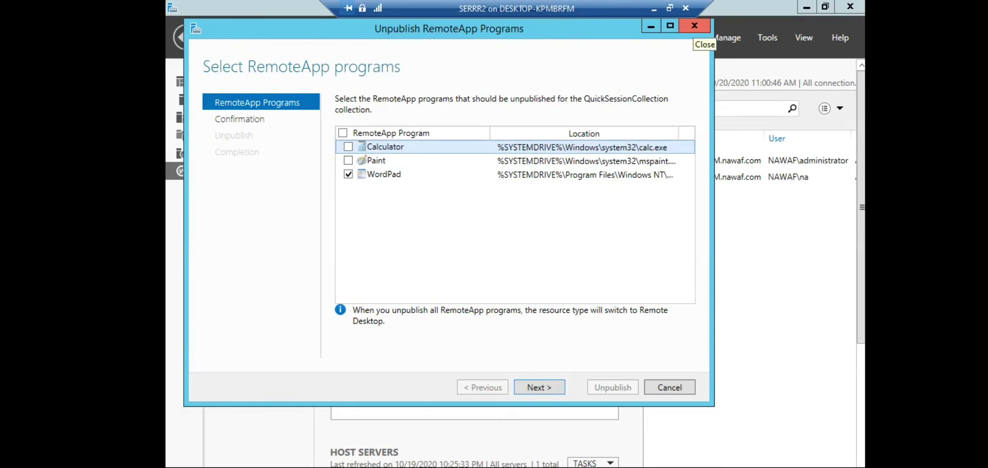
{"action": "left_click", "coordinate": [695, 26]}
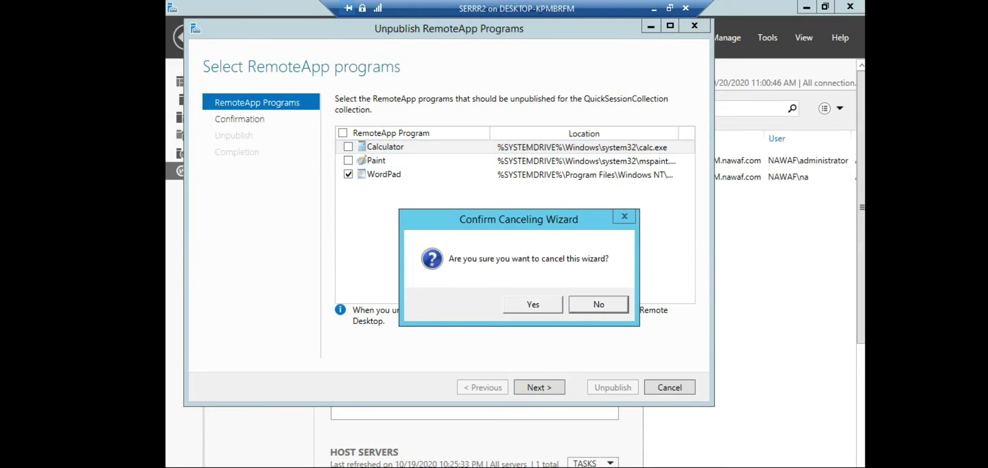
{"action": "left_click", "coordinate": [533, 304]}
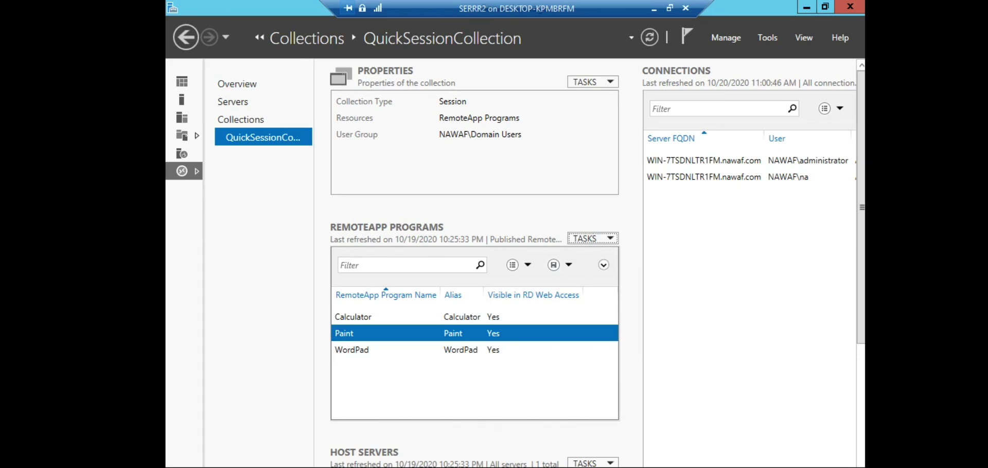
{"action": "left_click", "coordinate": [411, 317]}
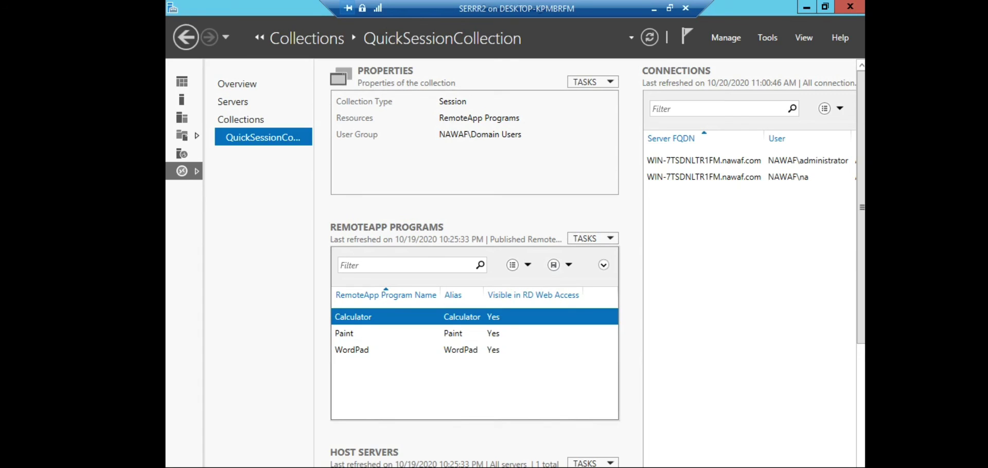